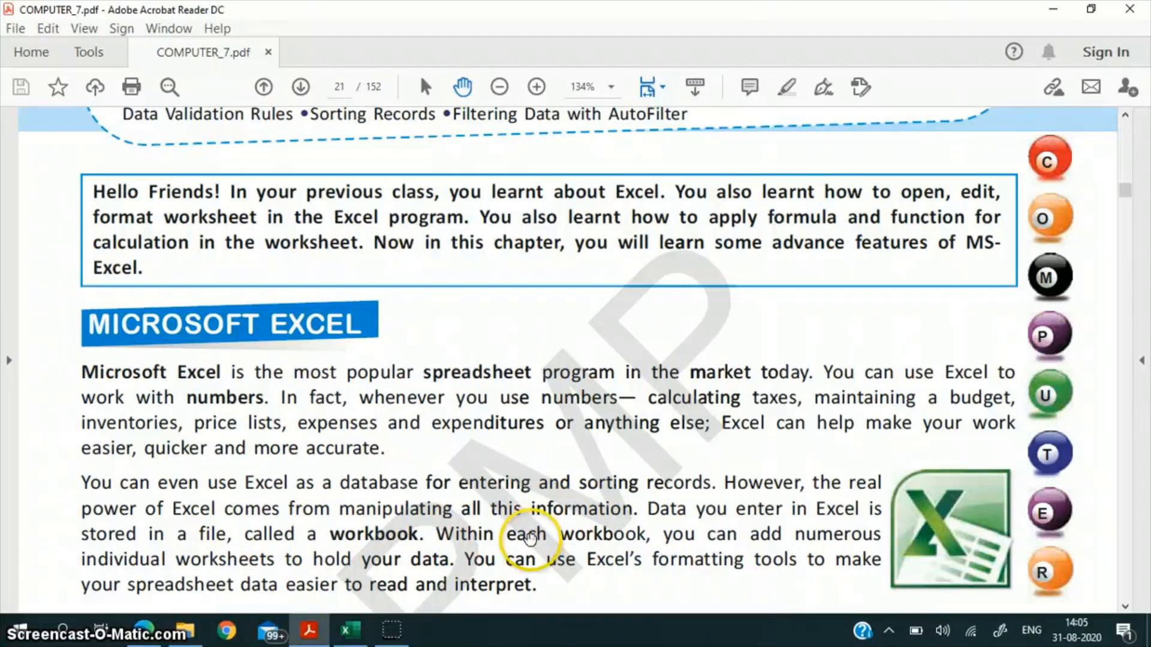
Step: Read the textbook PDF's Microsoft Excel introduction through to the "Starting MS-Excel" section
scroll(531, 541, "down", 1)
scroll(530, 541, "down", 1)
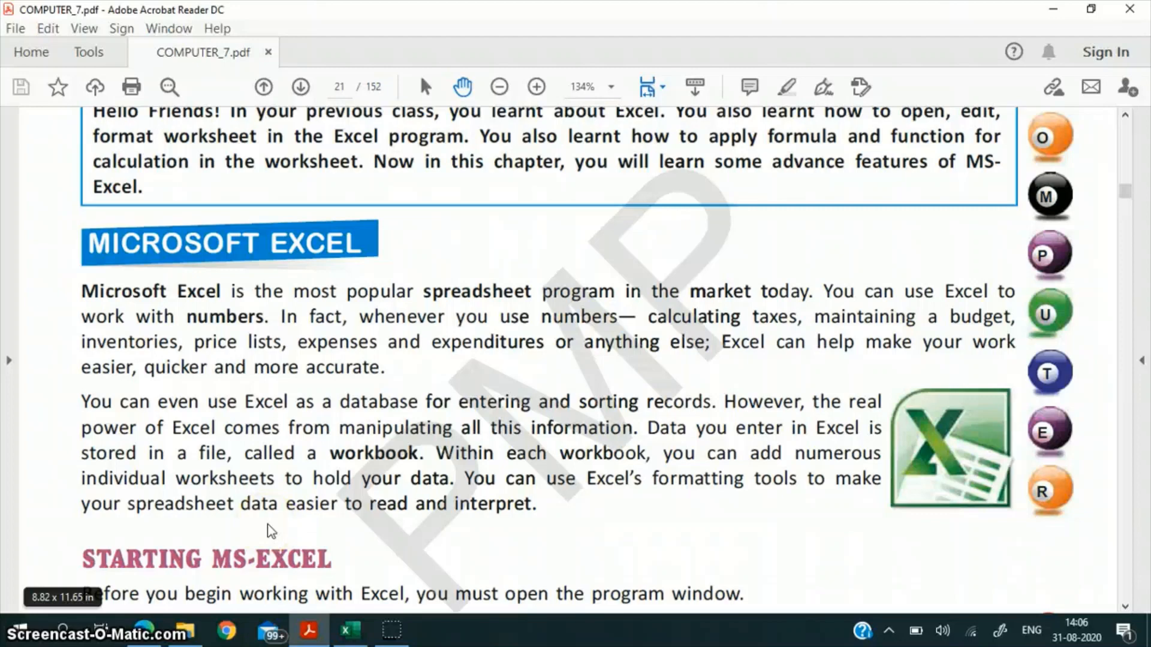
scroll(271, 530, "down", 5)
scroll(271, 530, "down", 1)
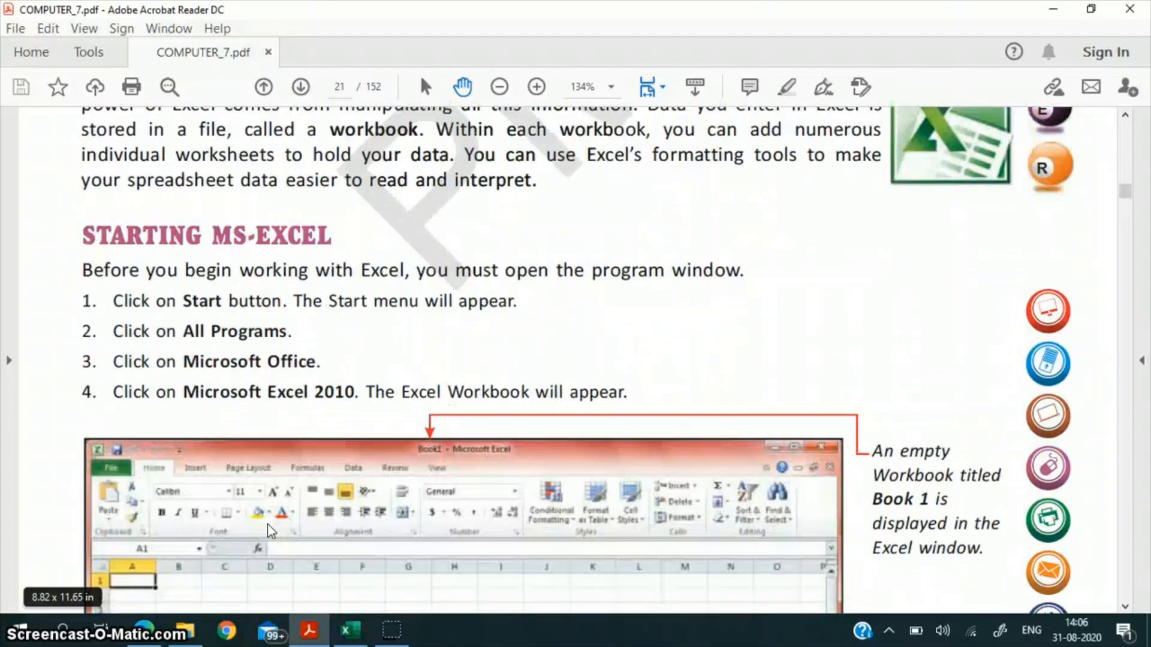
scroll(271, 530, "down", 1)
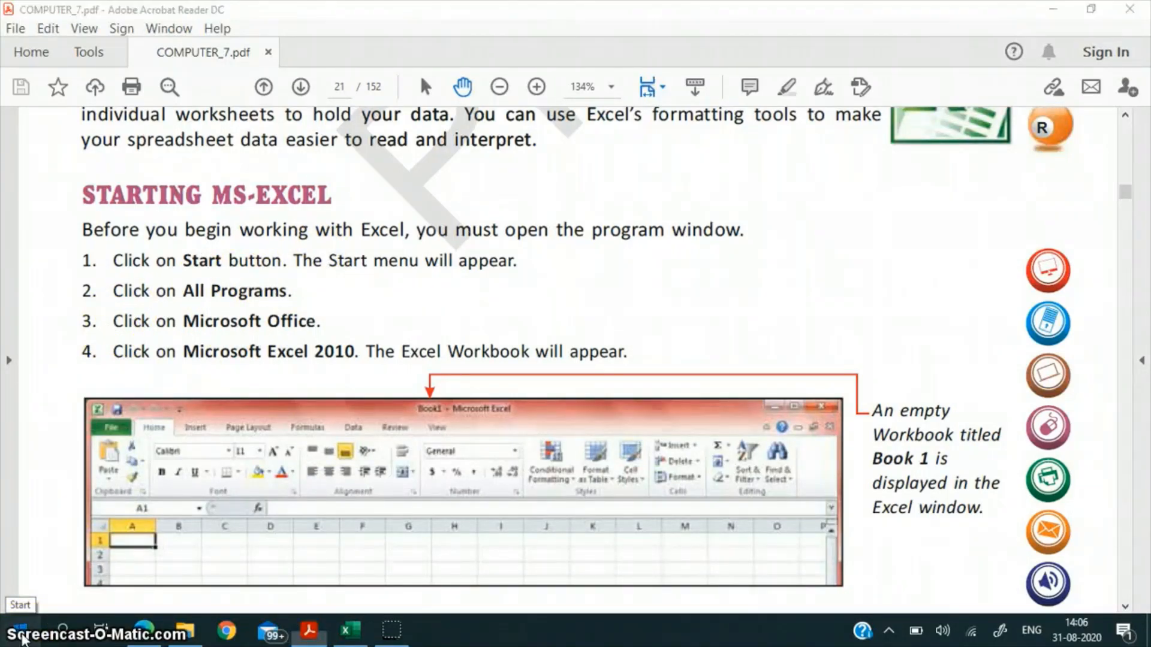
Step: Launch a new Excel instance from the list of installed programs and bring its start screen forward
left_click(20, 634)
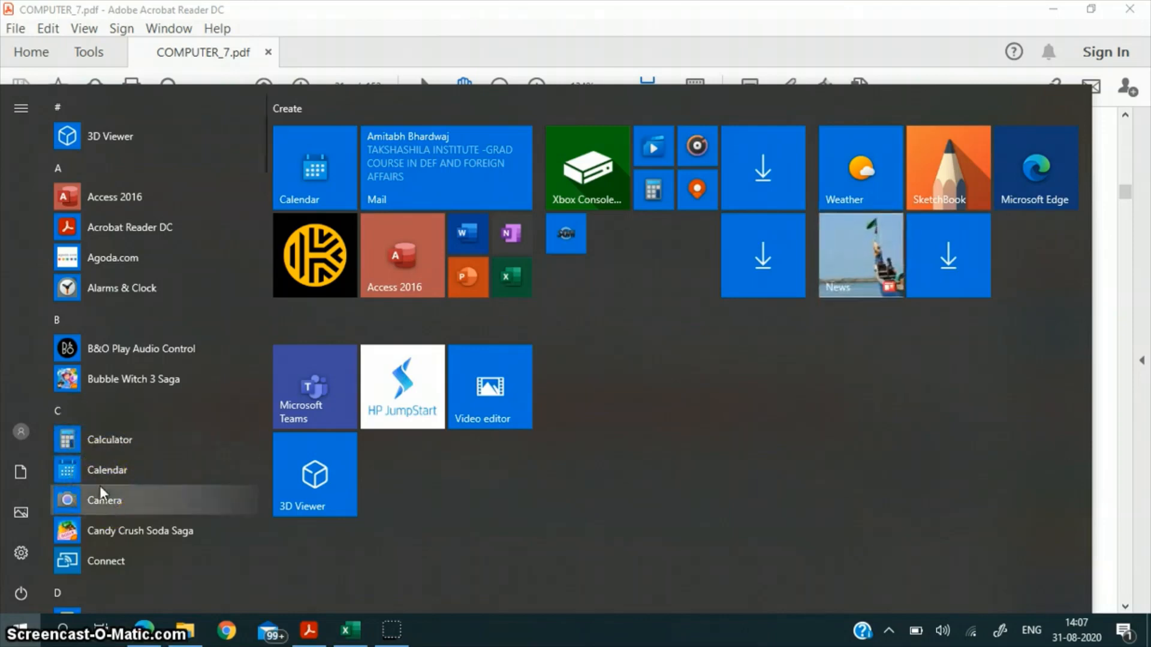
scroll(99, 486, "down", 5)
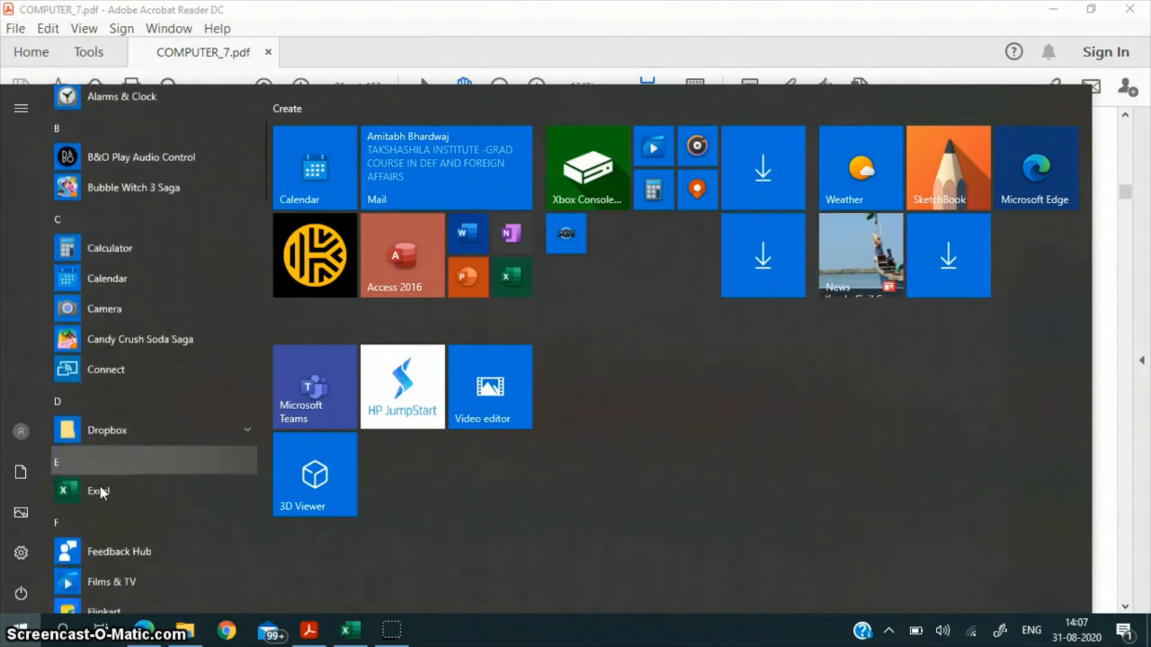
scroll(98, 483, "down", 8)
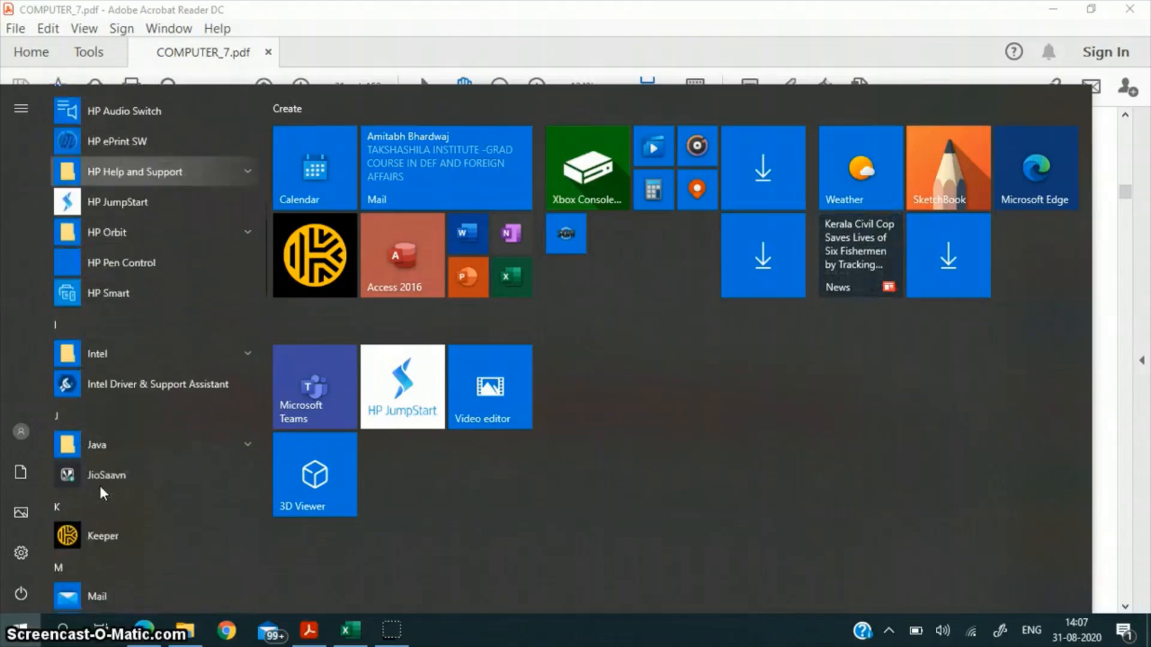
scroll(100, 485, "up", 12)
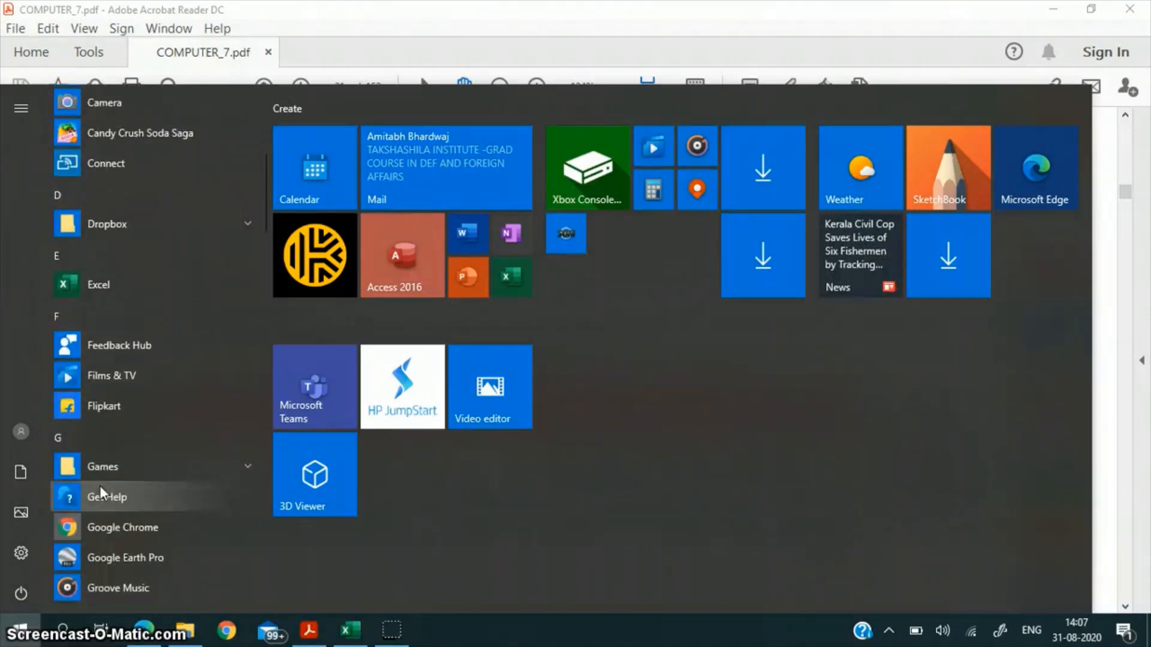
left_click(116, 293)
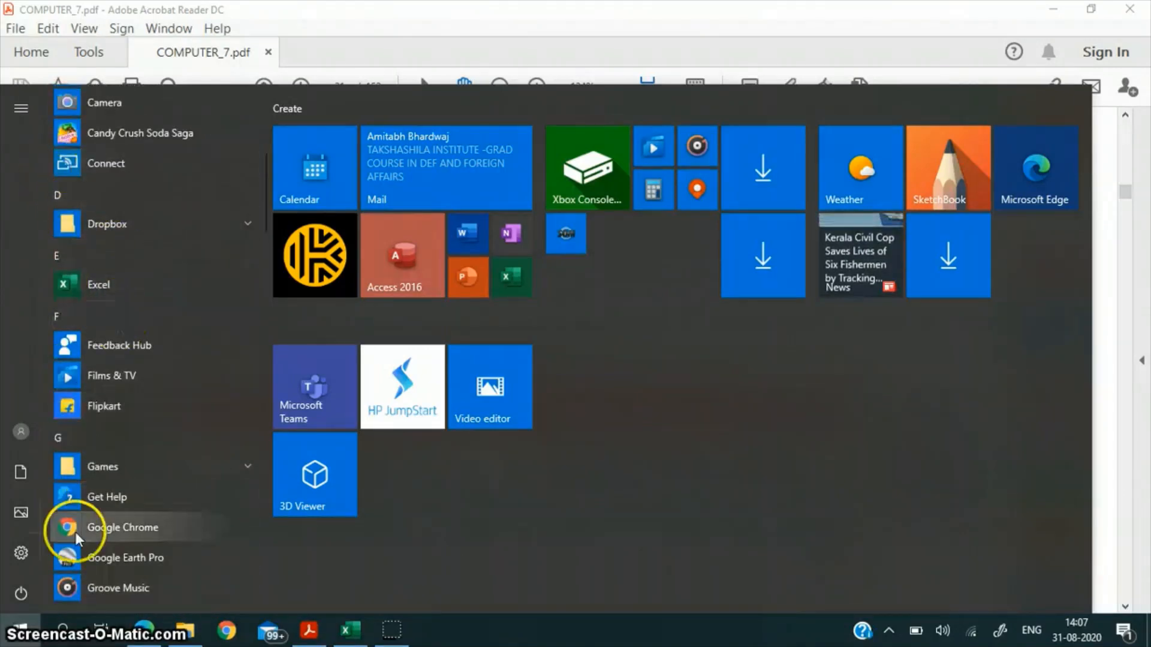
left_click(99, 285)
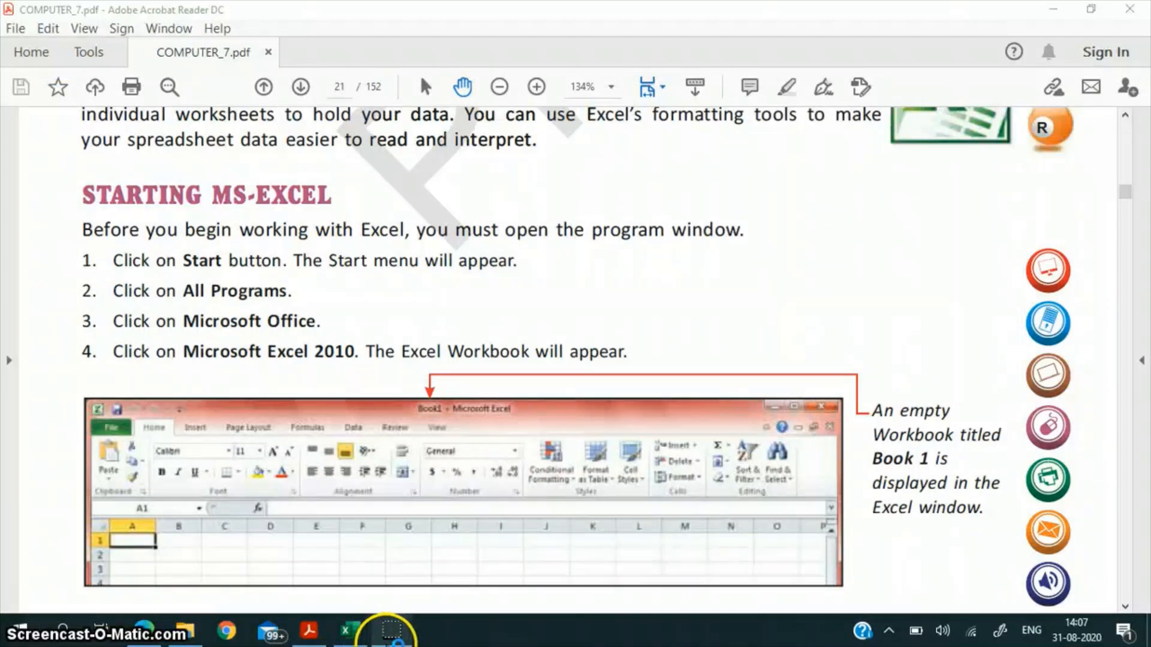
mouse_move(345, 632)
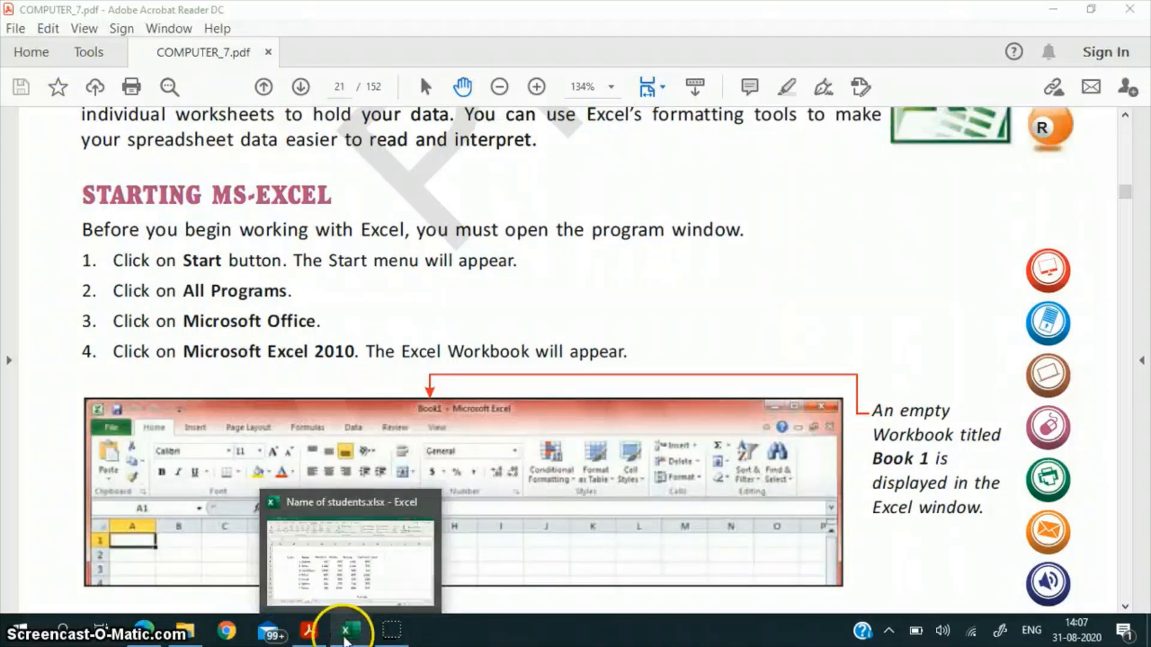
left_click(351, 631)
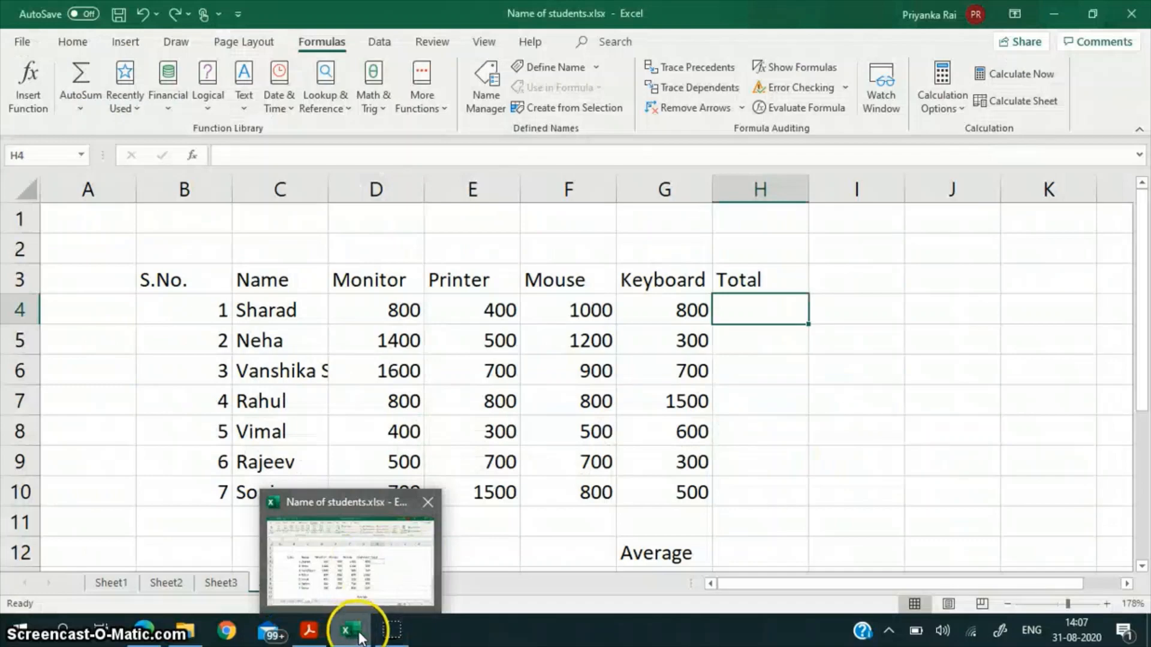
left_click(353, 634)
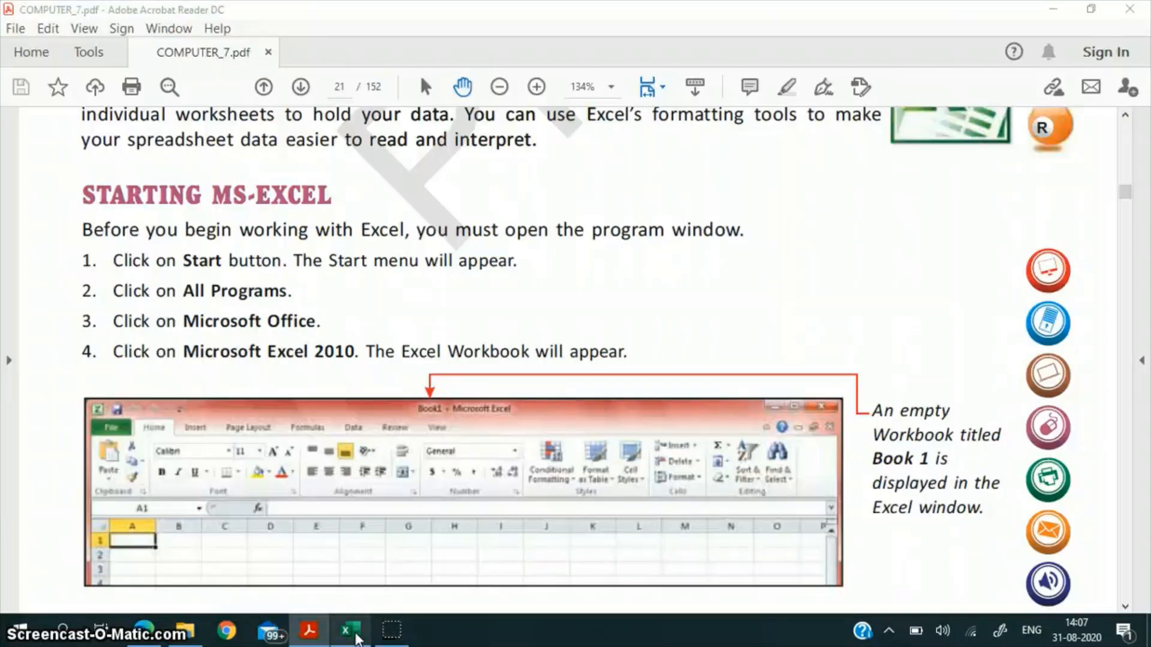
left_click(353, 633)
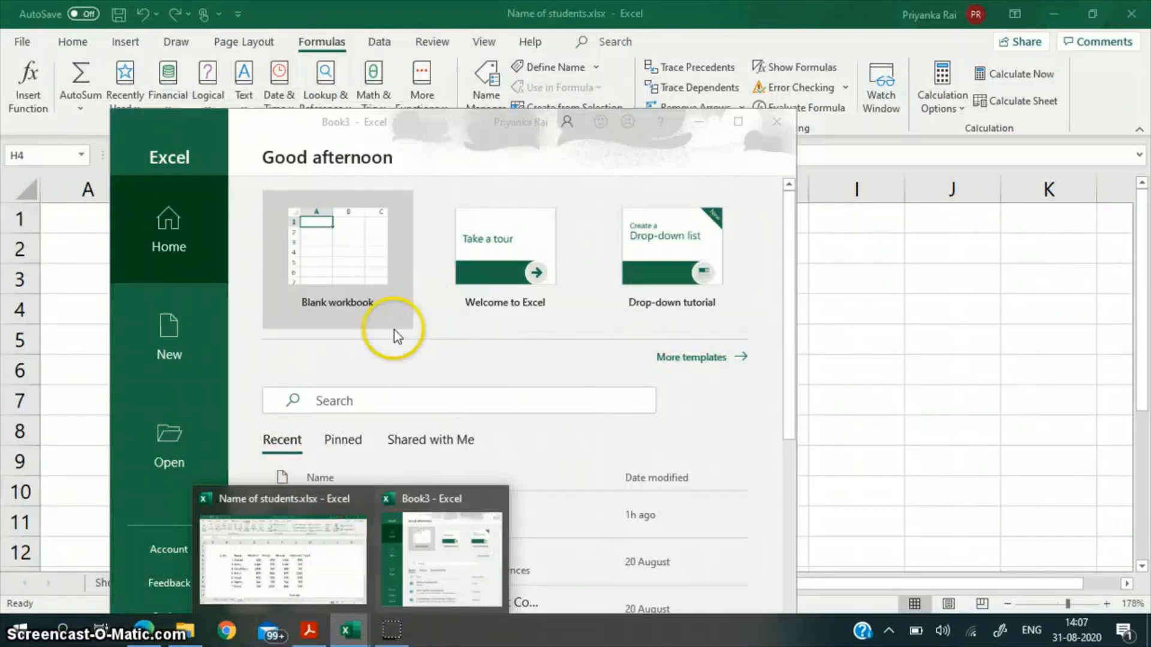
Step: Create a blank workbook and maximize its window
left_click(407, 371)
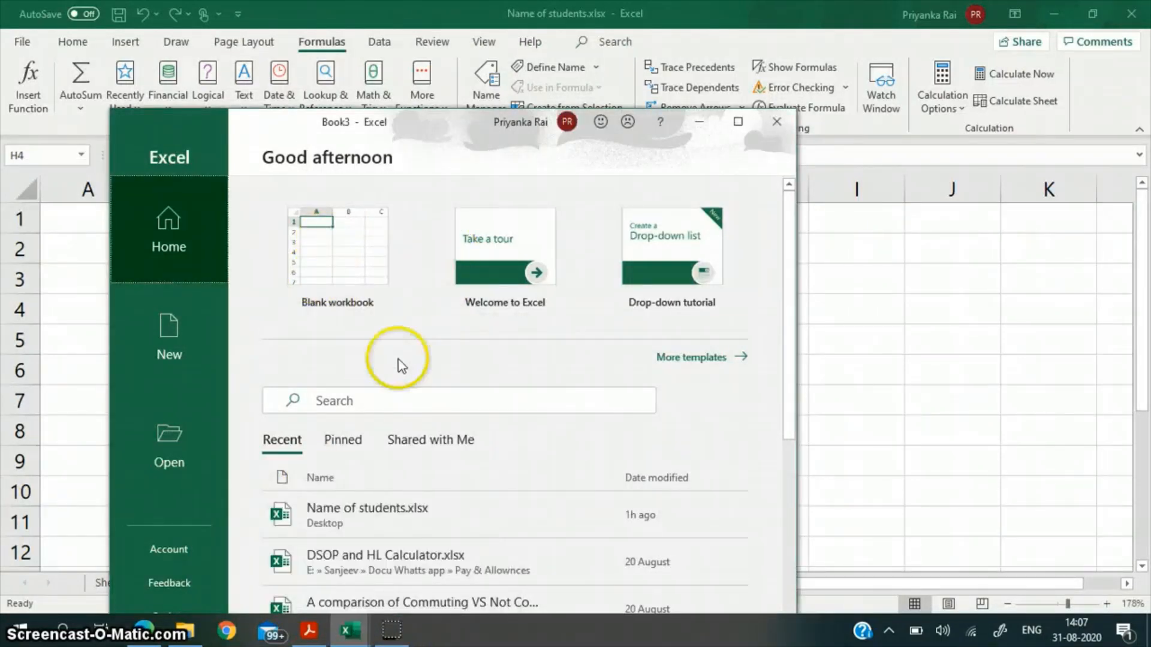
left_click(357, 269)
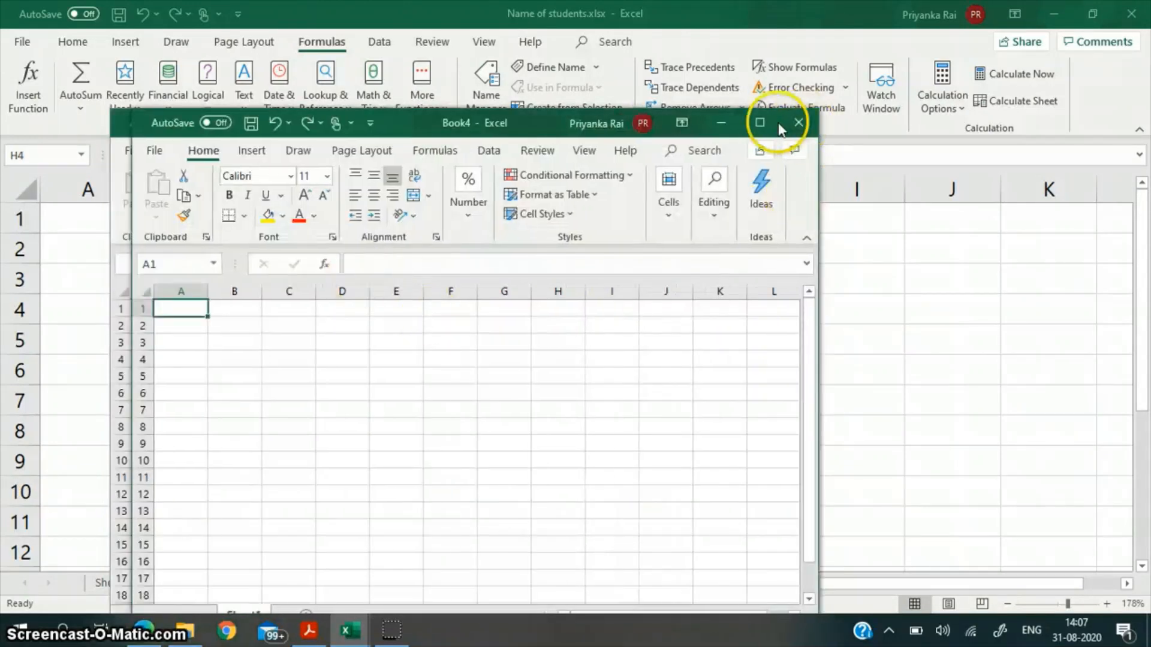
left_click(761, 123)
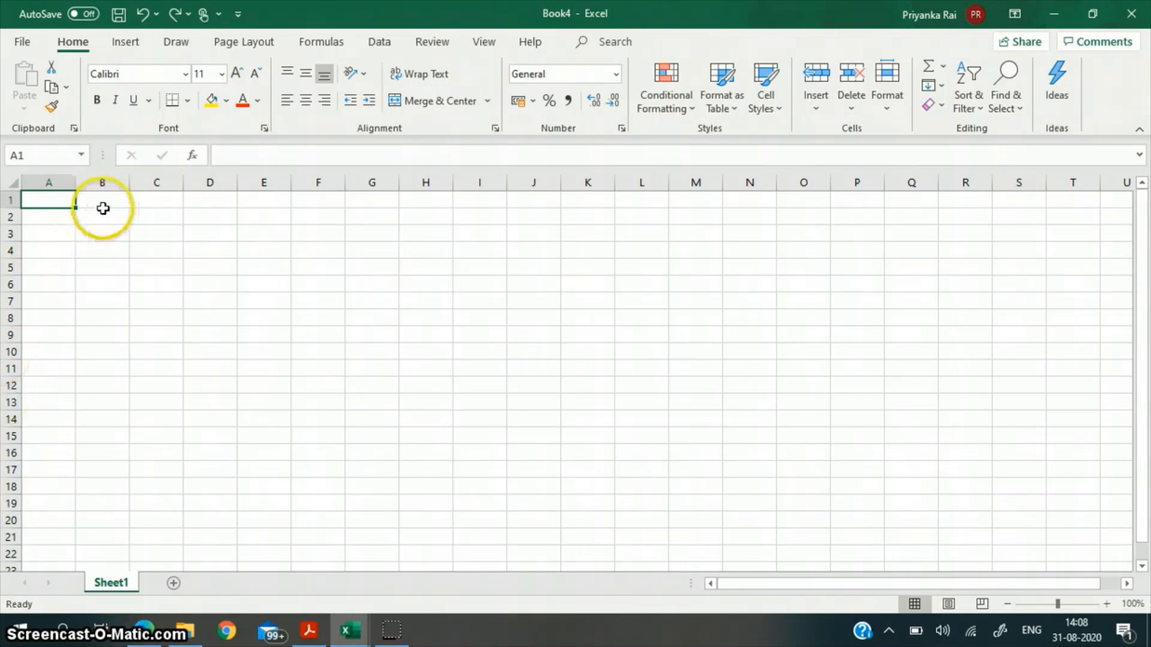
Step: Select cell B3 on the blank worksheet to examine its column and row address
left_click(81, 231)
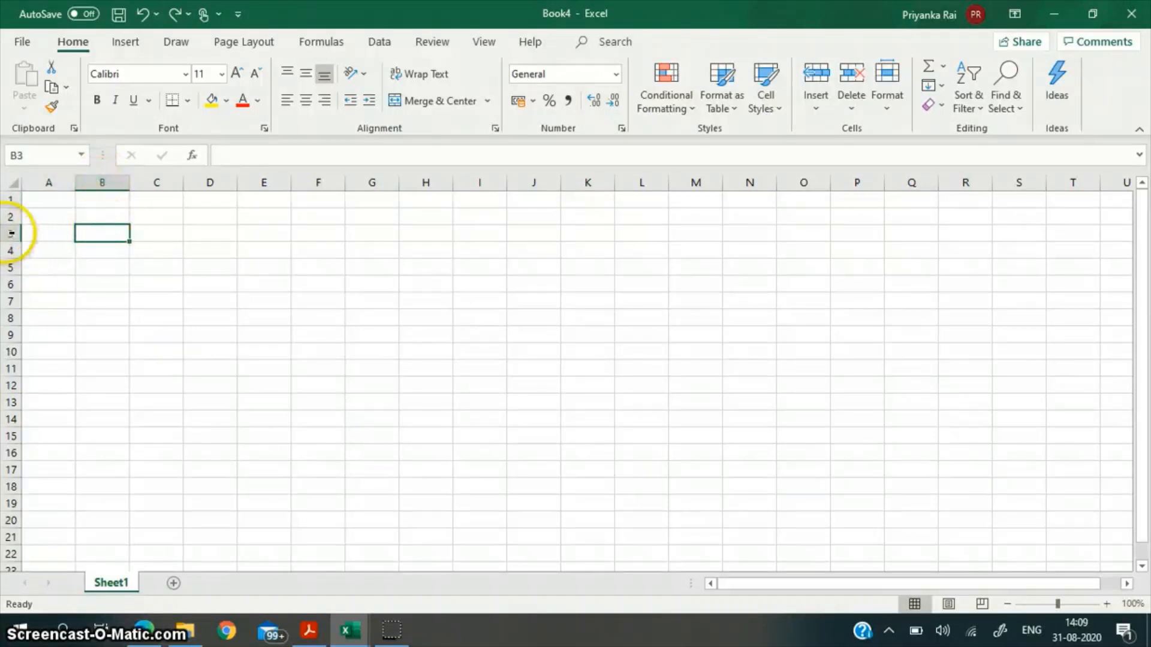
left_click(99, 235)
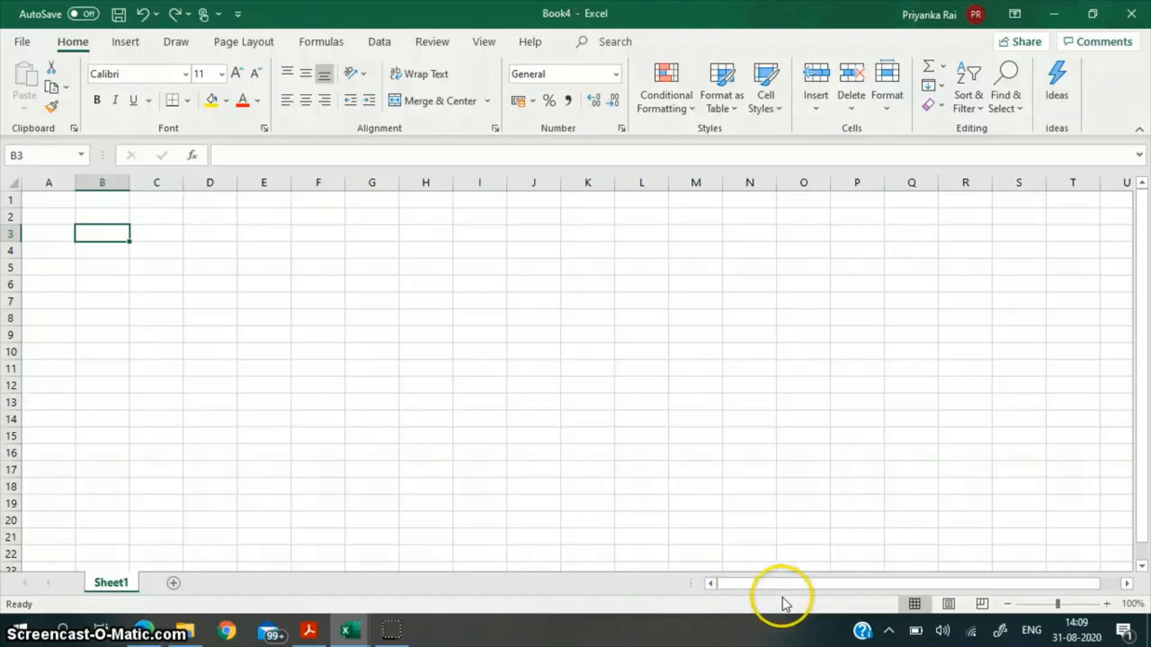
left_click_drag(785, 586, 755, 597)
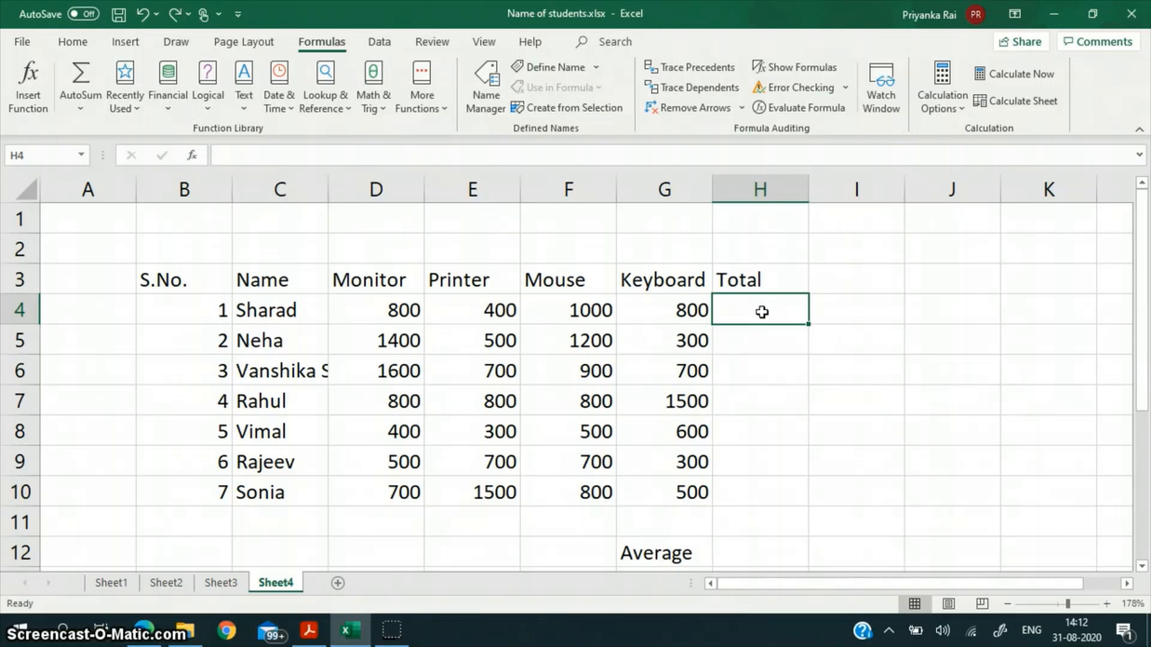
Step: Enter the formula =D4+E4+F4+G4 in cell H4 on Sheet4 of Name of students.xlsx to total the Monitor, Printer, Mouse and Keyboard values
type("=")
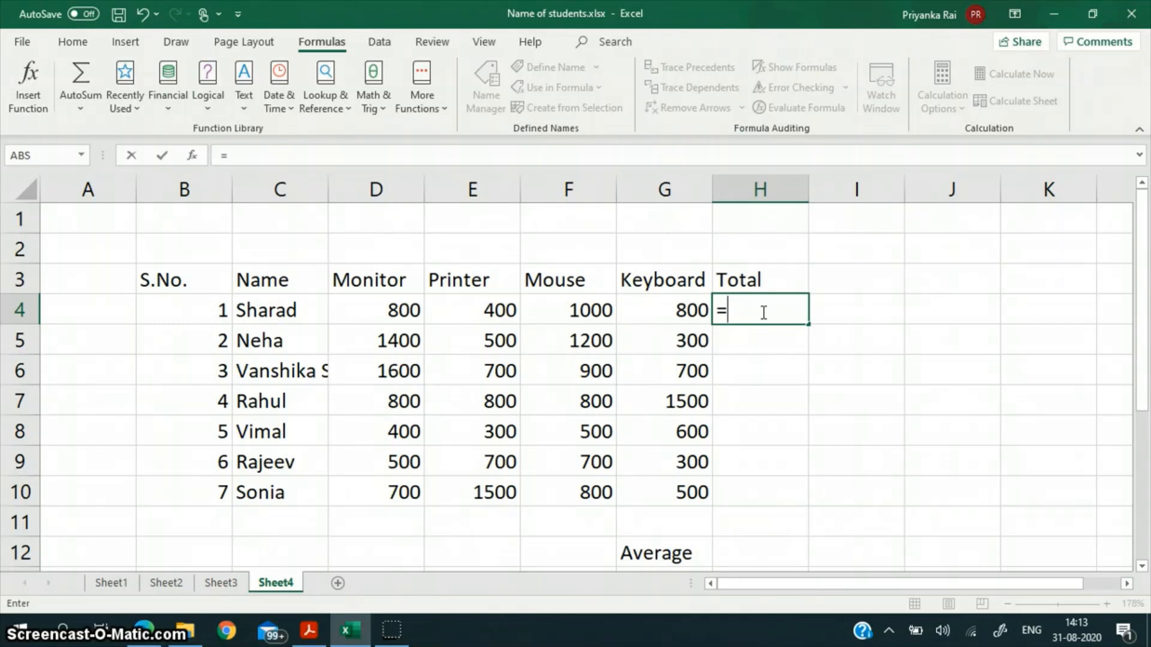
left_click(371, 310)
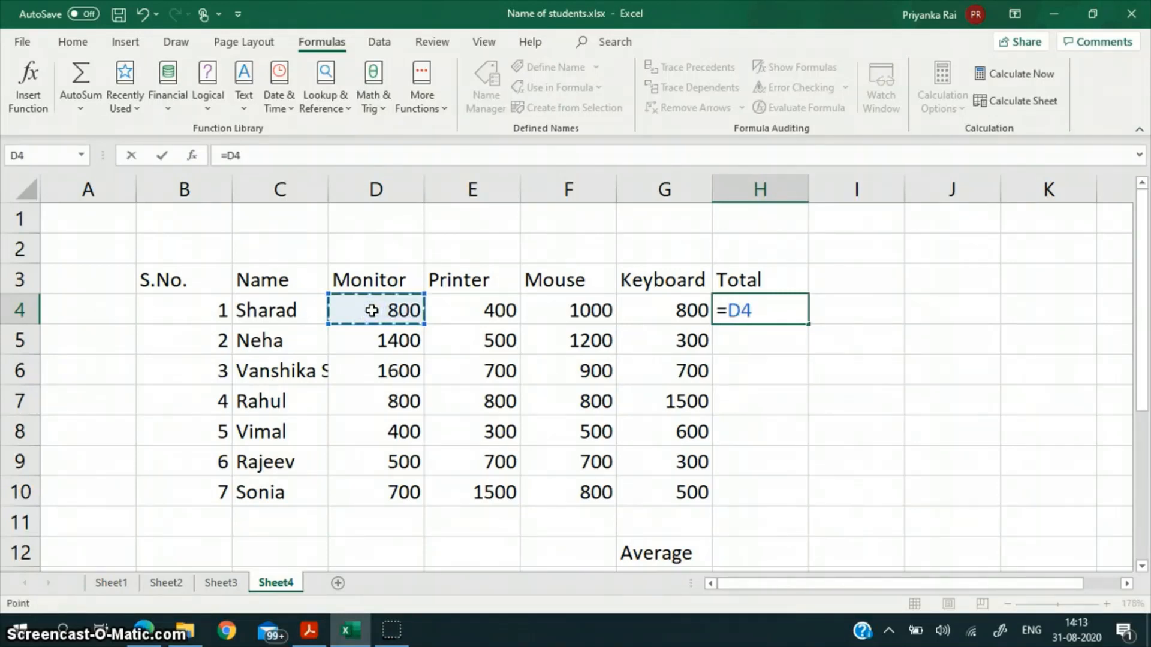
type("=")
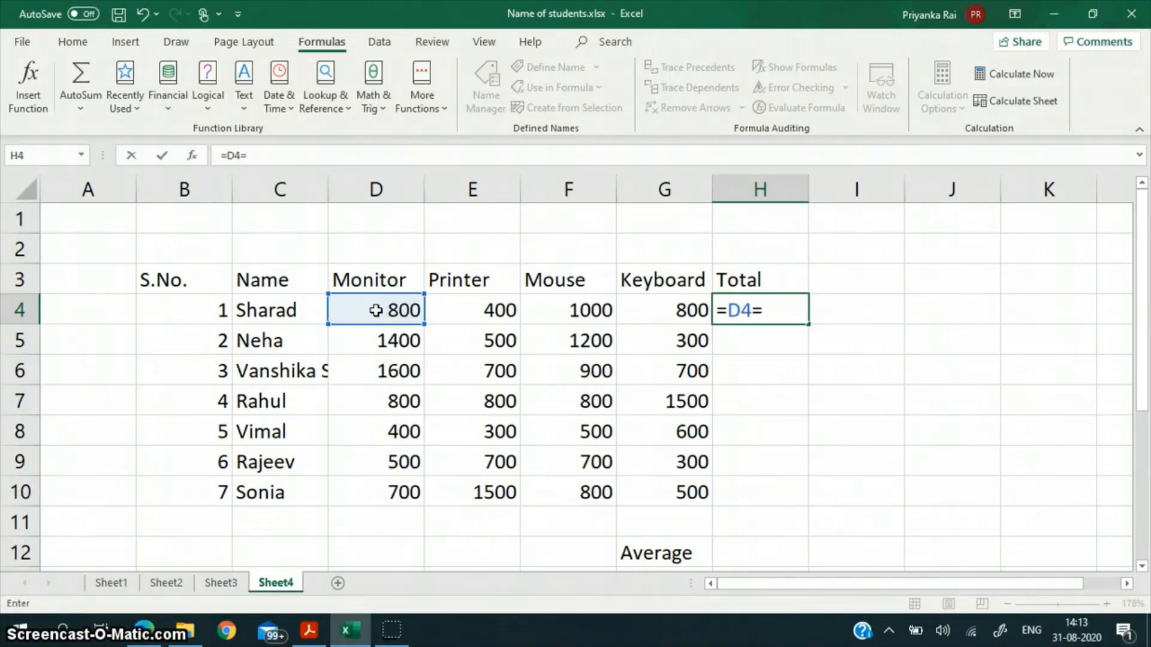
key("BackSpace")
type("+")
left_click(465, 316)
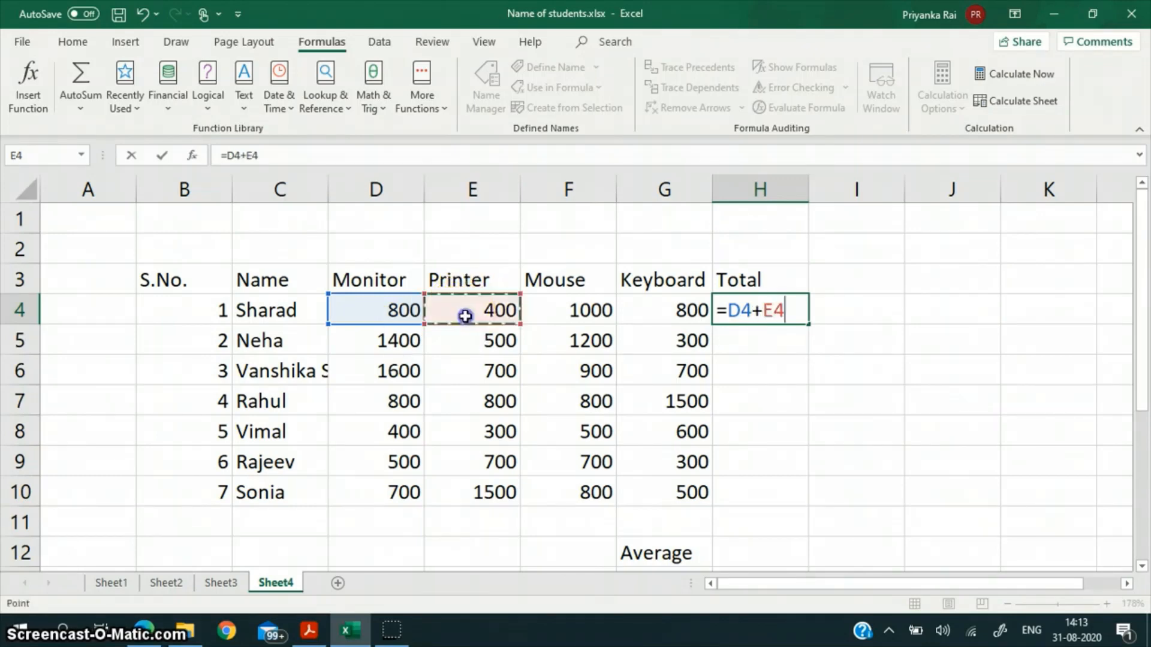
type("+")
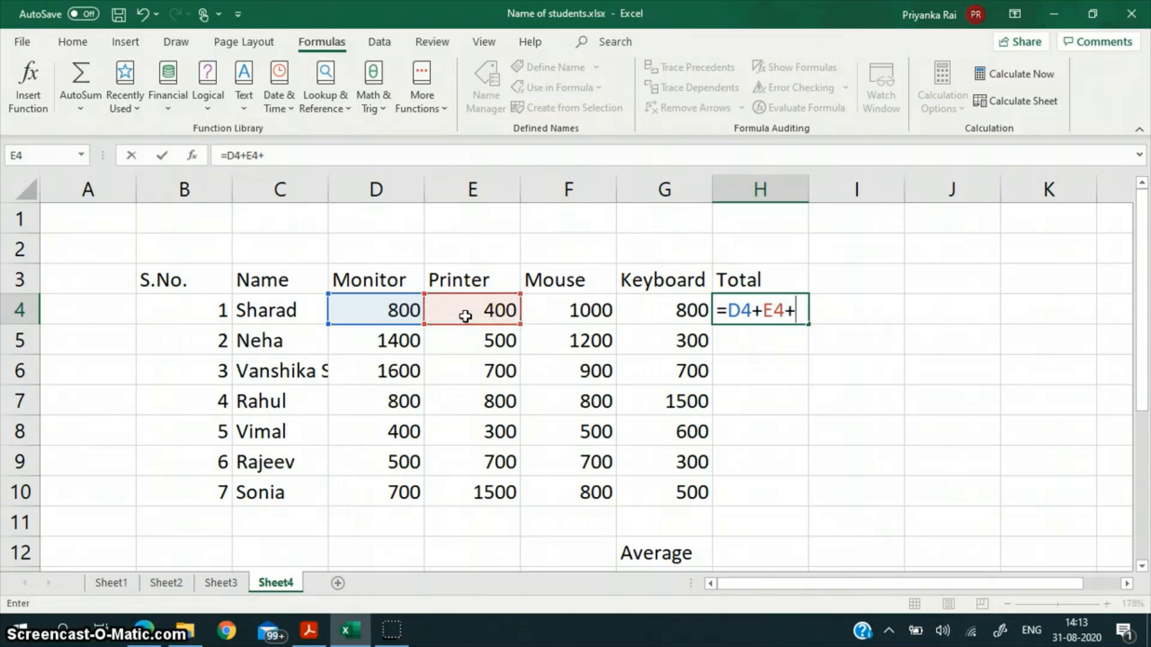
left_click(572, 312)
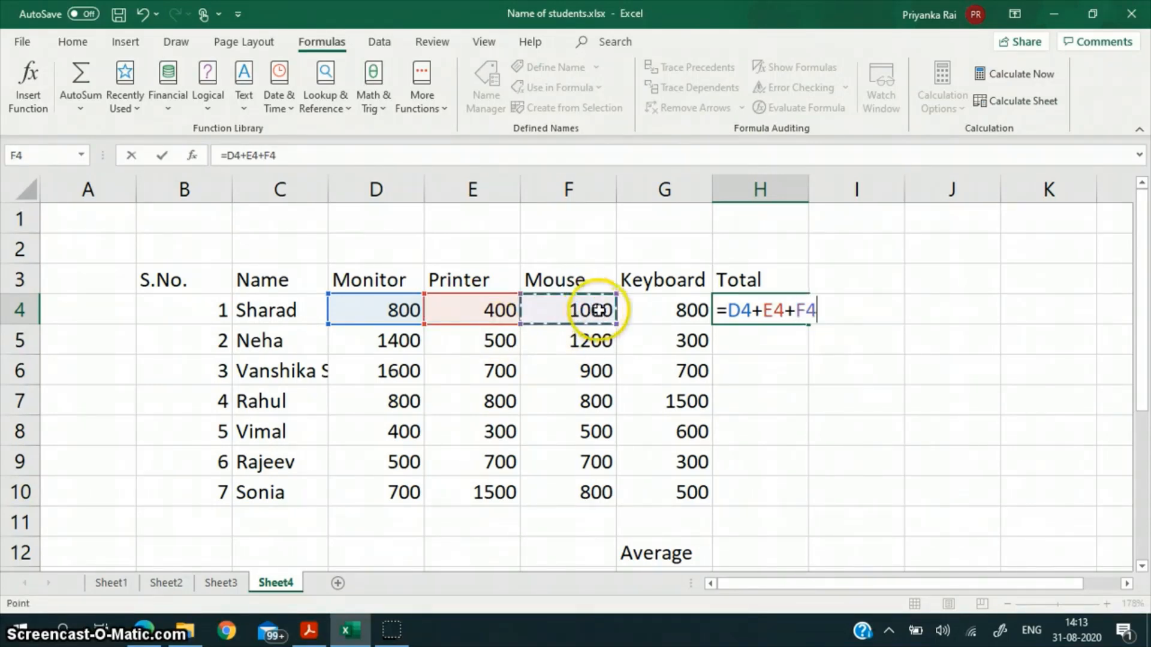
type("+")
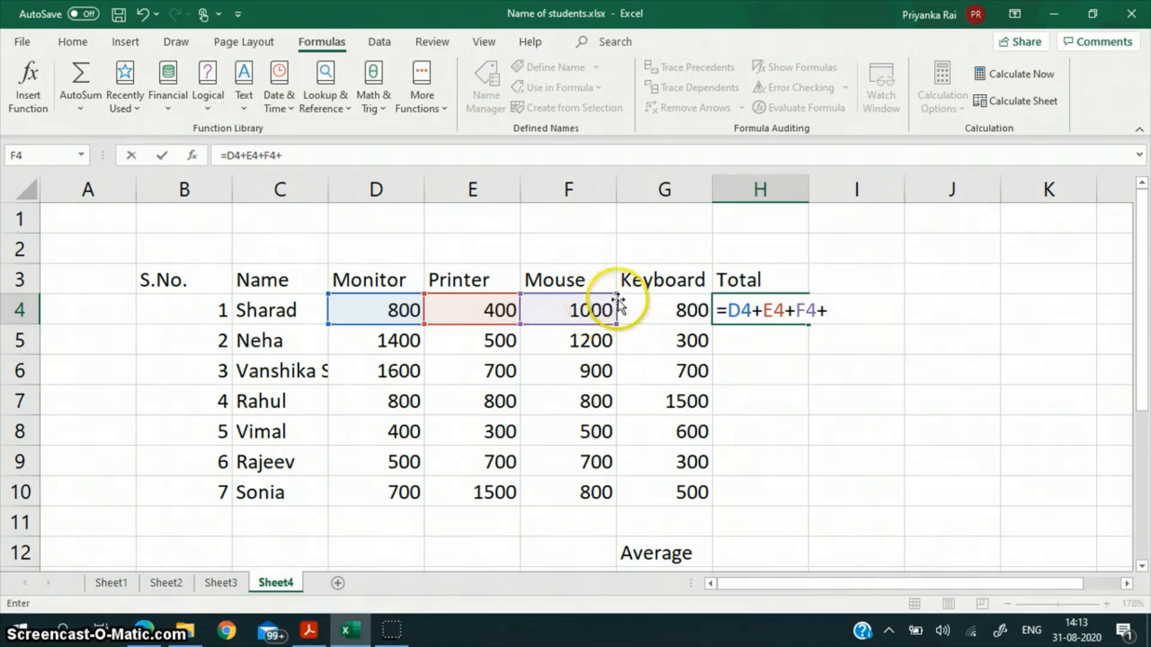
left_click(662, 308)
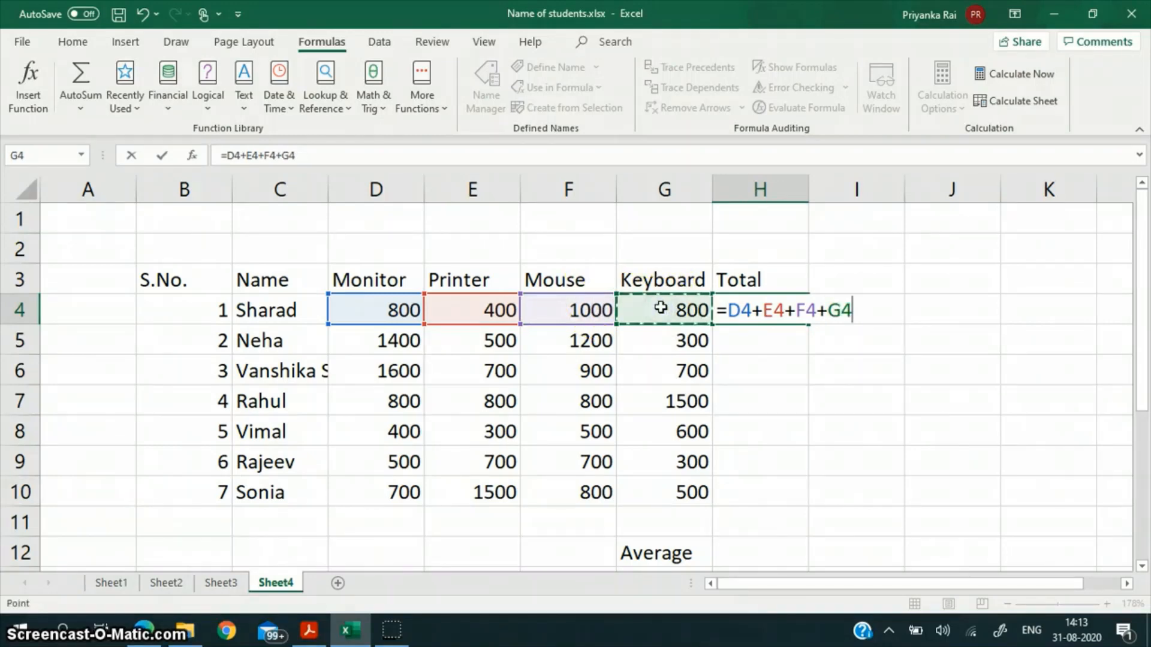
key("Return")
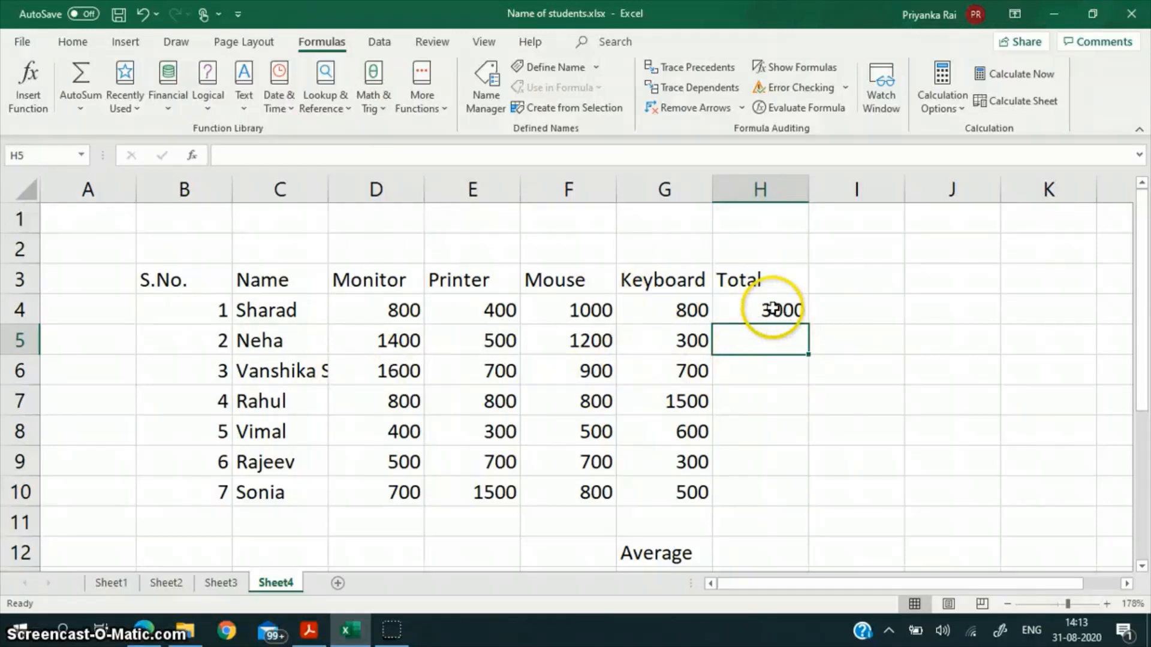
Step: Fill the Total formula from H4 down through H10 for the remaining rows
left_click(774, 308)
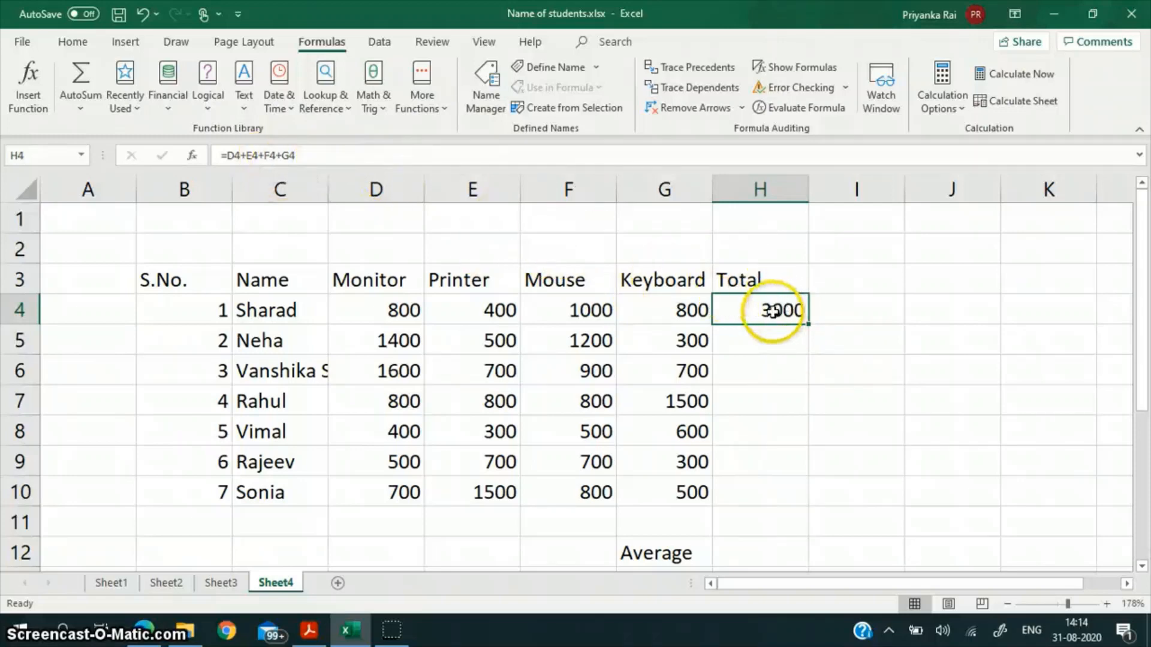
left_click(760, 341)
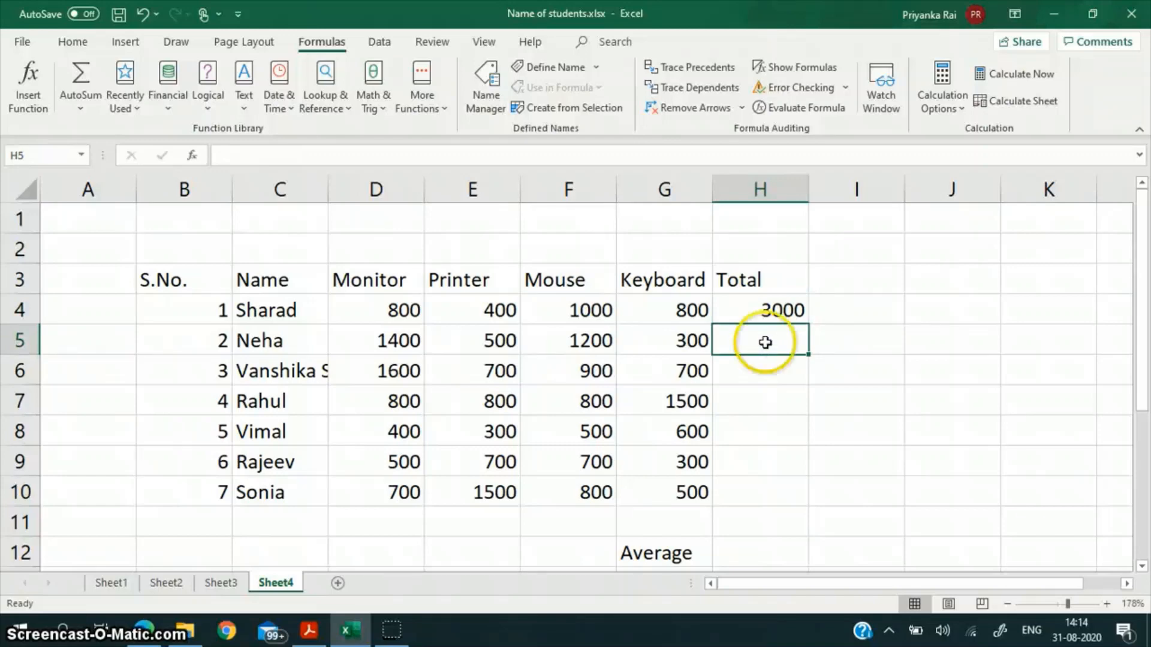
left_click(775, 310)
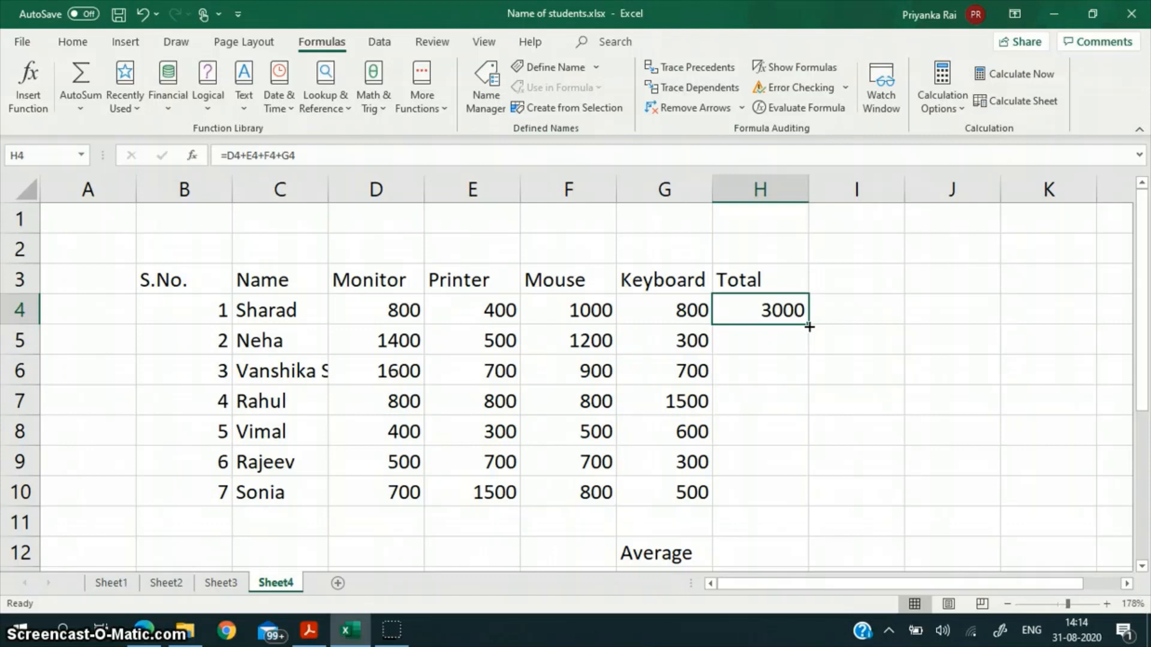
left_click(783, 305)
left_click_drag(808, 323, 789, 492)
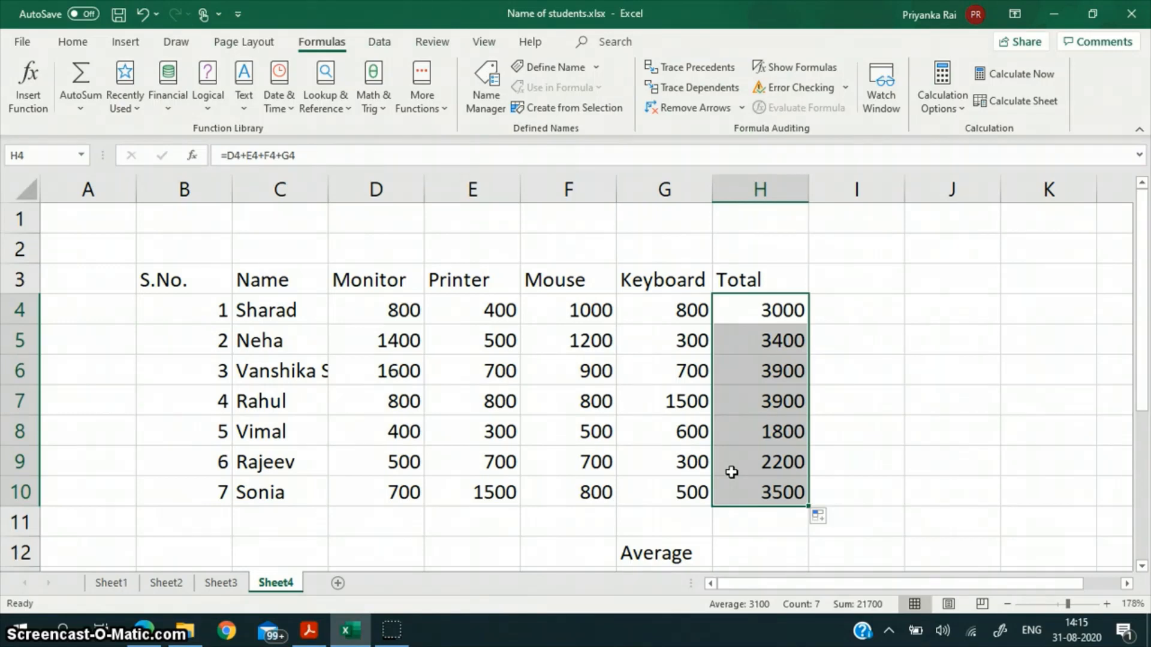
Step: Open the Total formula in cell H4 to examine its cell references
left_click(741, 306)
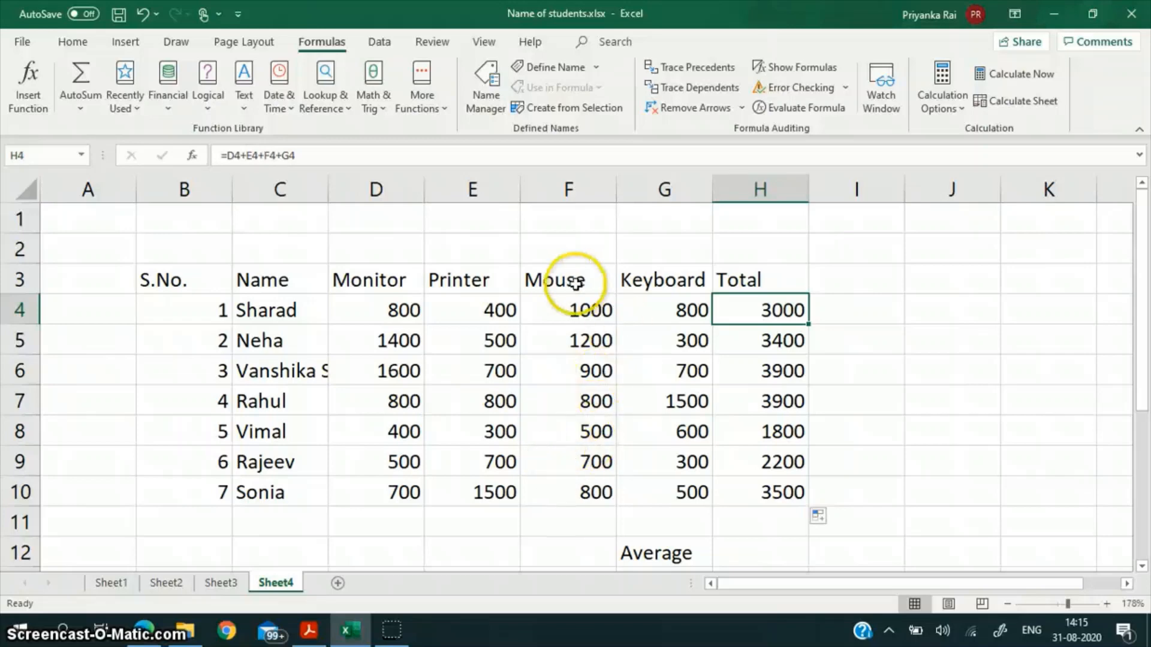
left_click(561, 313)
left_click(747, 310)
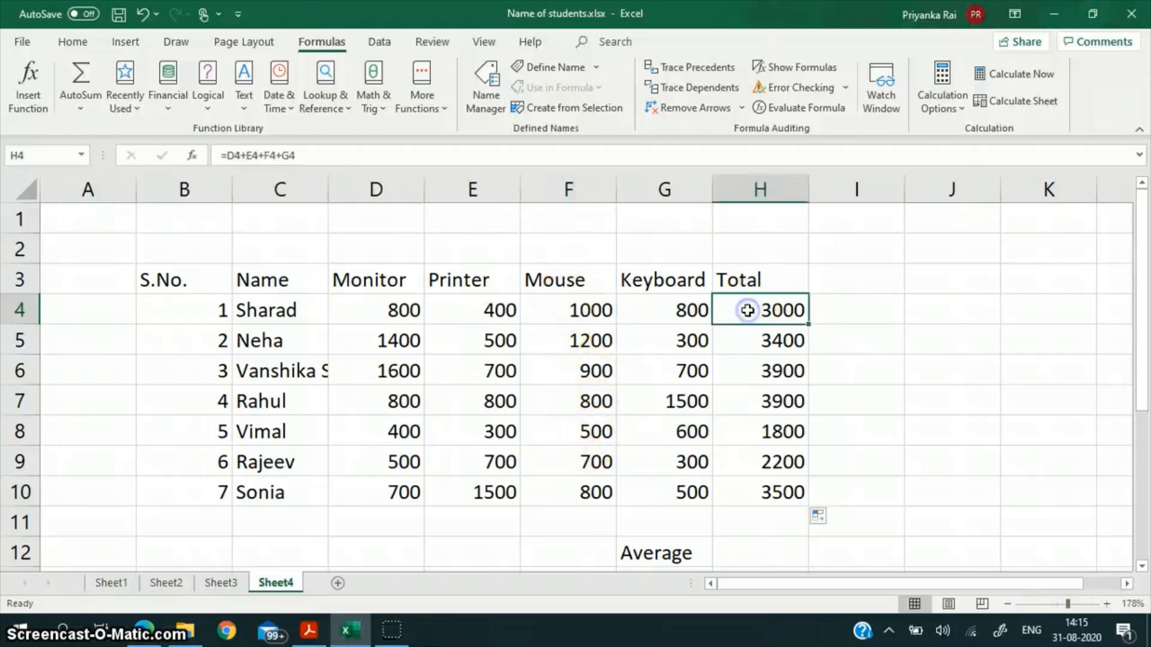
double_click(781, 314)
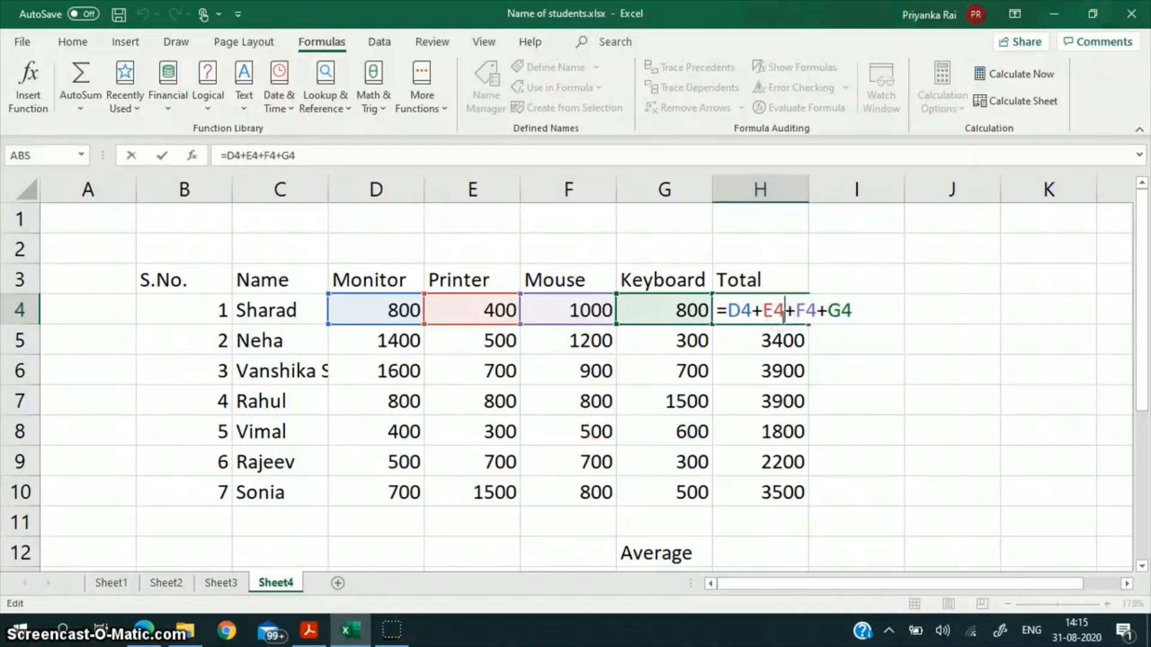
Step: Try the Total formula in H4 without the F4 reference, as =D4+E4+G4, and undo the change
left_click(827, 311)
key("BackSpace")
key("BackSpace")
key("BackSpace")
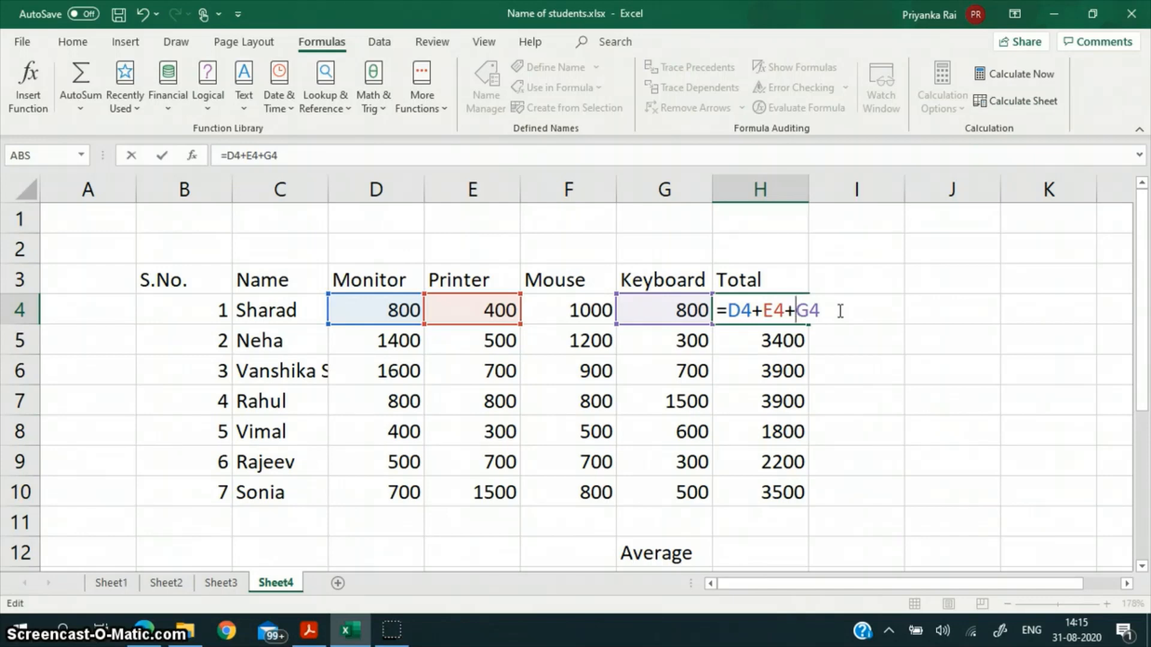
key("Return")
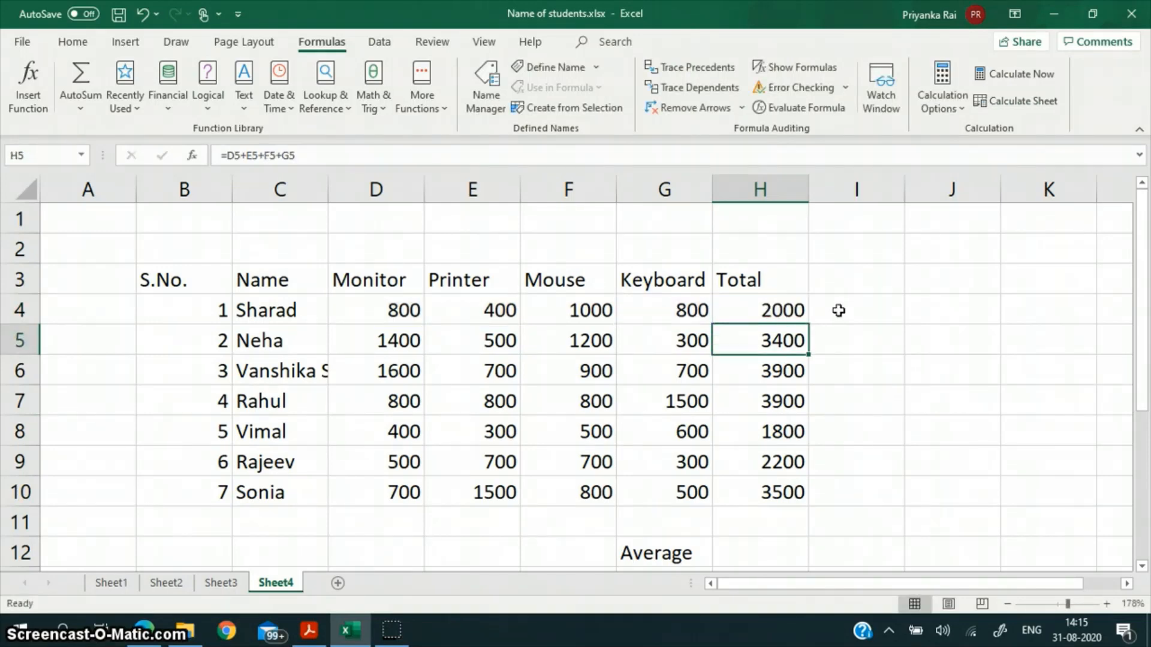
left_click(773, 340)
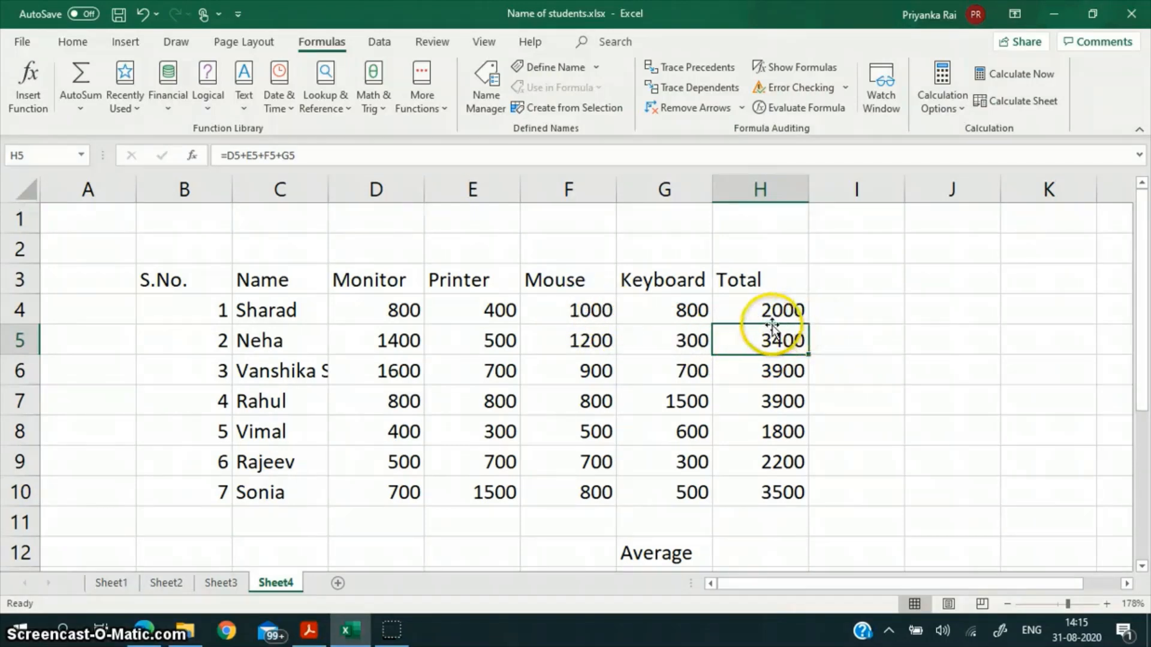
left_click(143, 13)
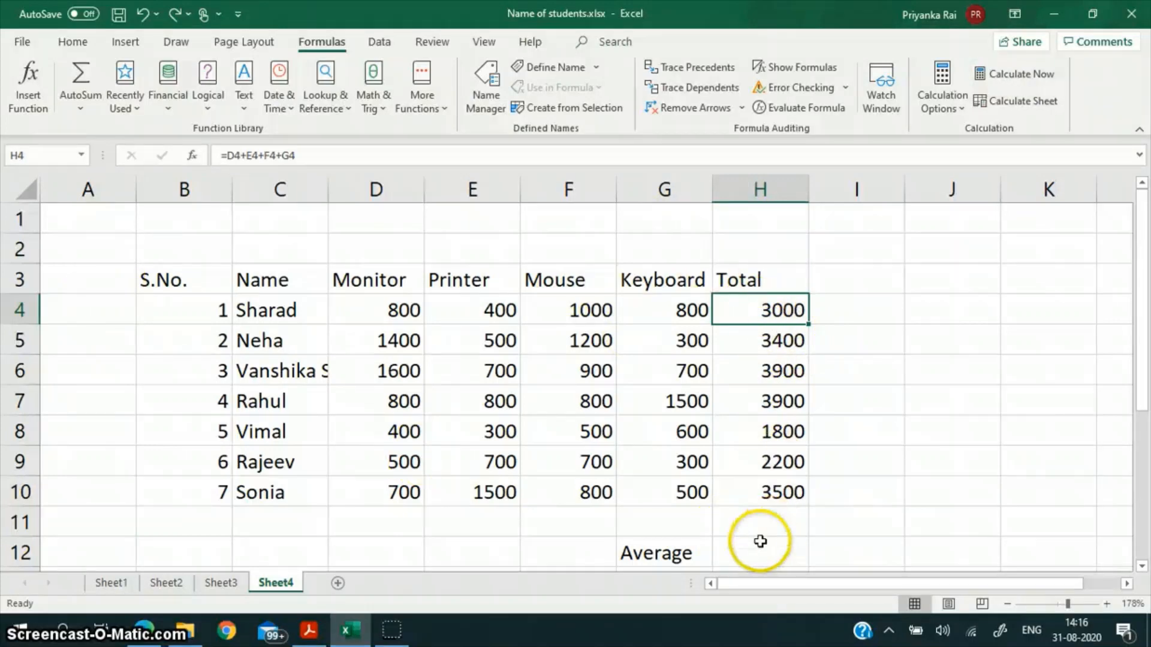
Step: Enter the formula =average(H4:H10) in cell H12 to calculate the average of the Total column
left_click(733, 556)
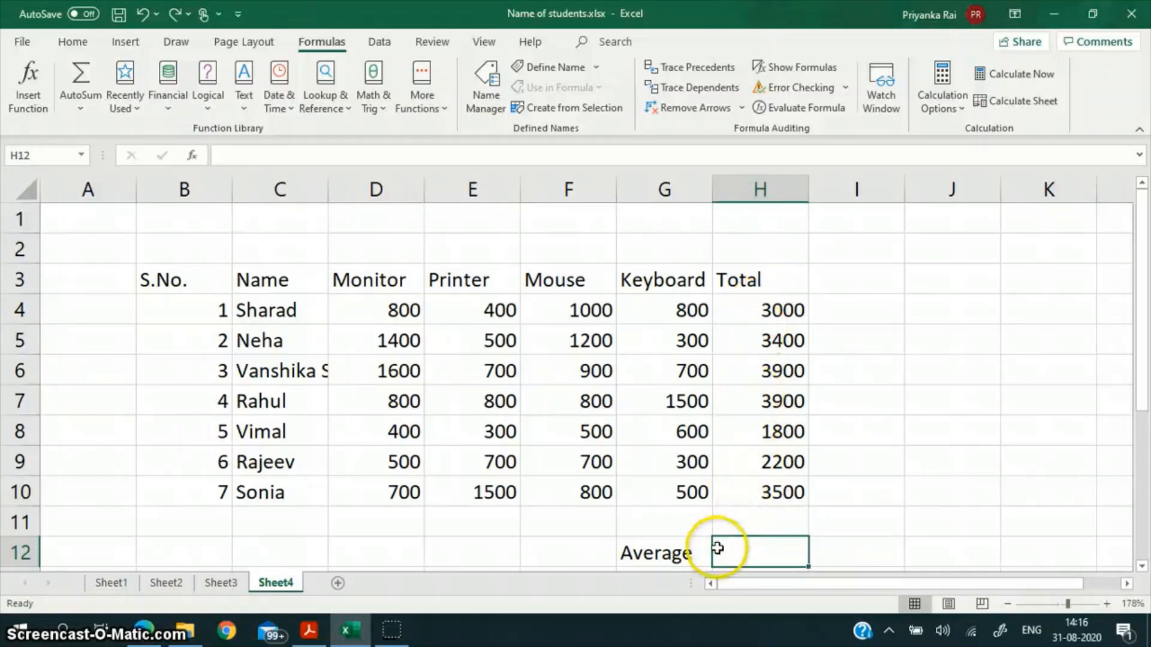
scroll(726, 530, "down", 1)
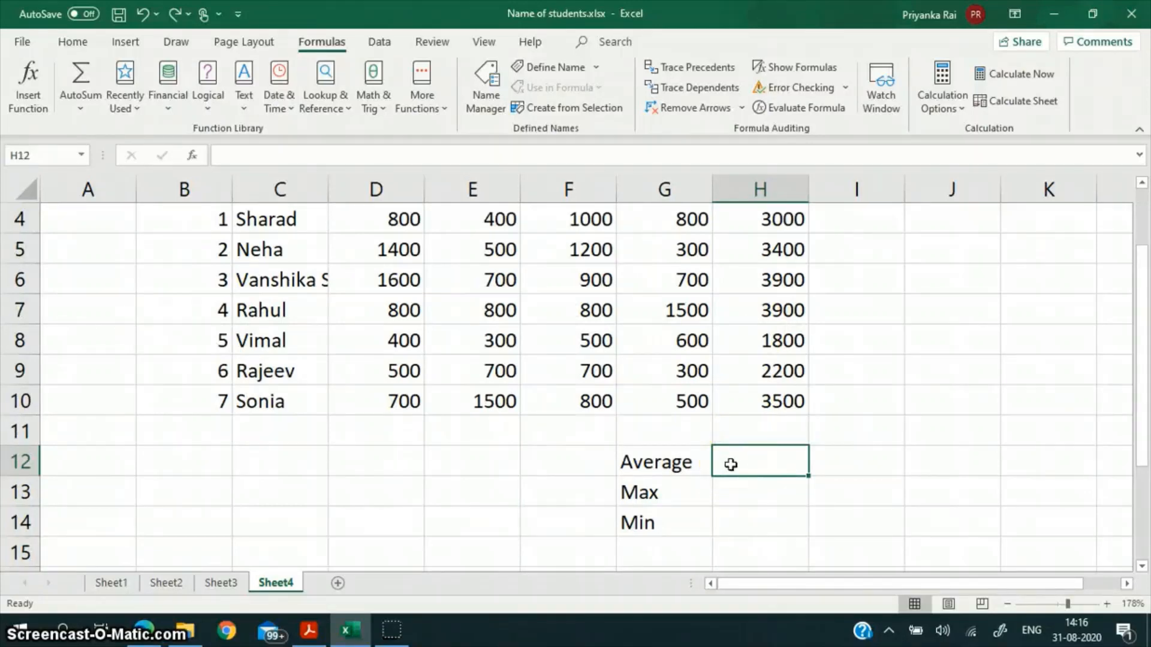
type("=")
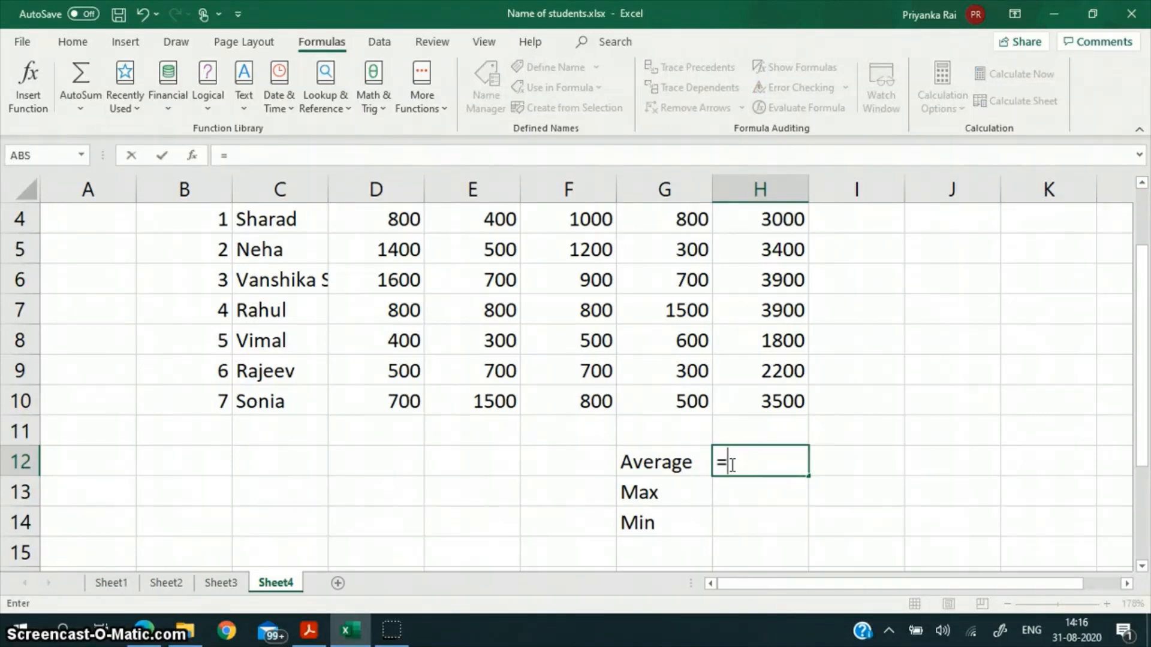
type("avera")
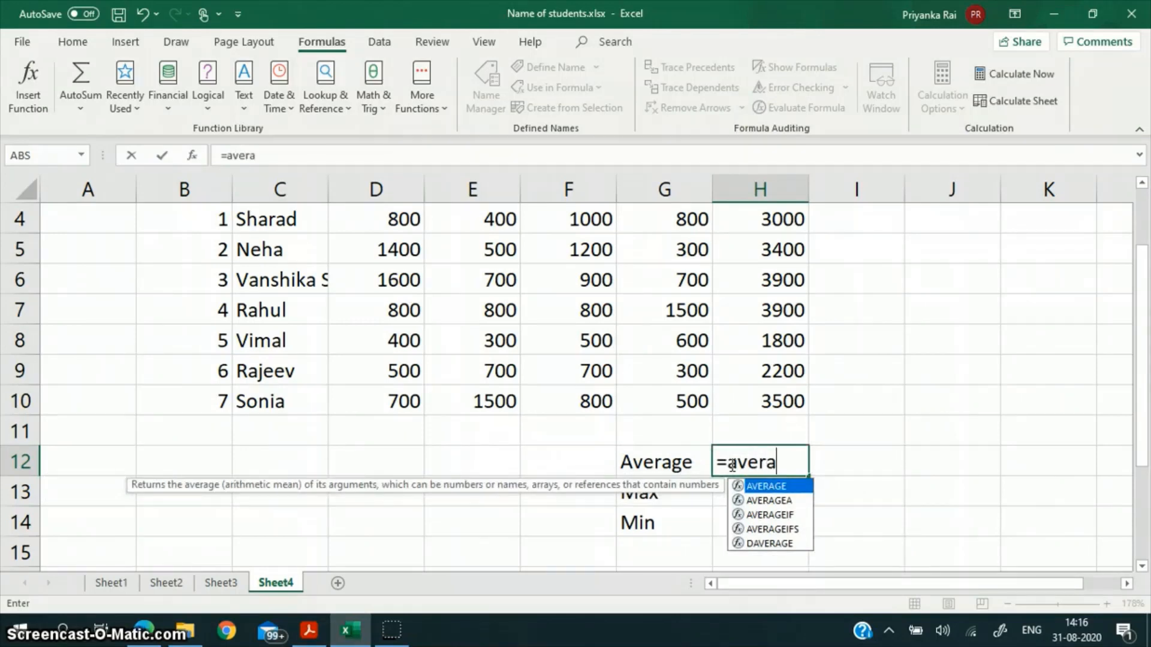
type("ge(")
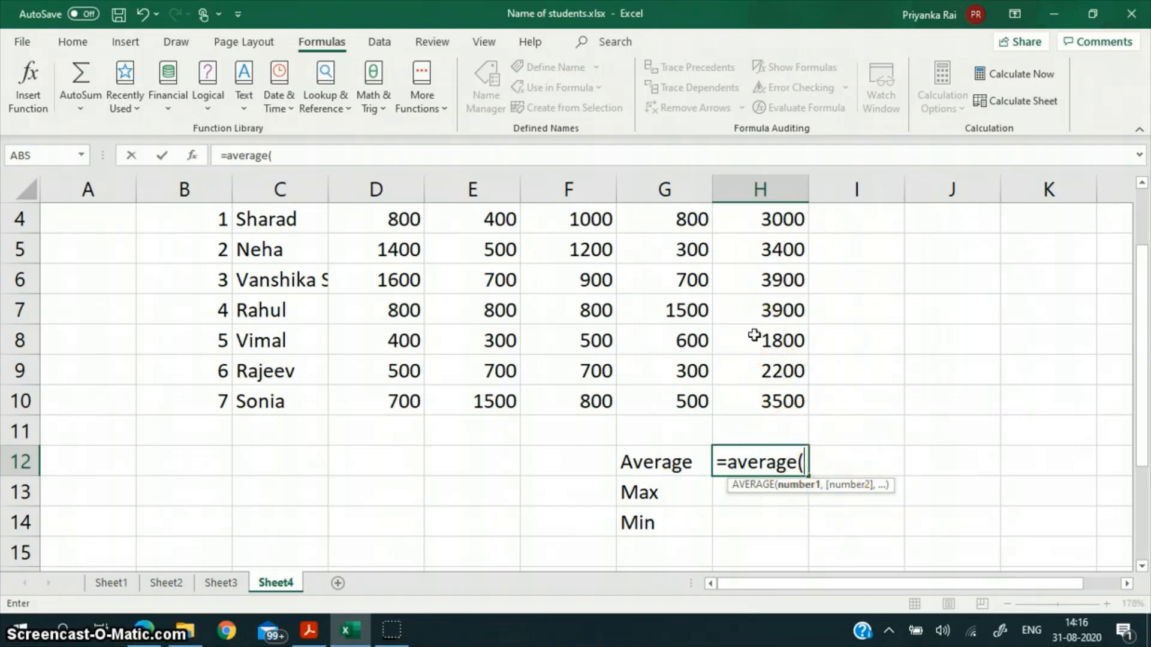
scroll(755, 334, "up", 1)
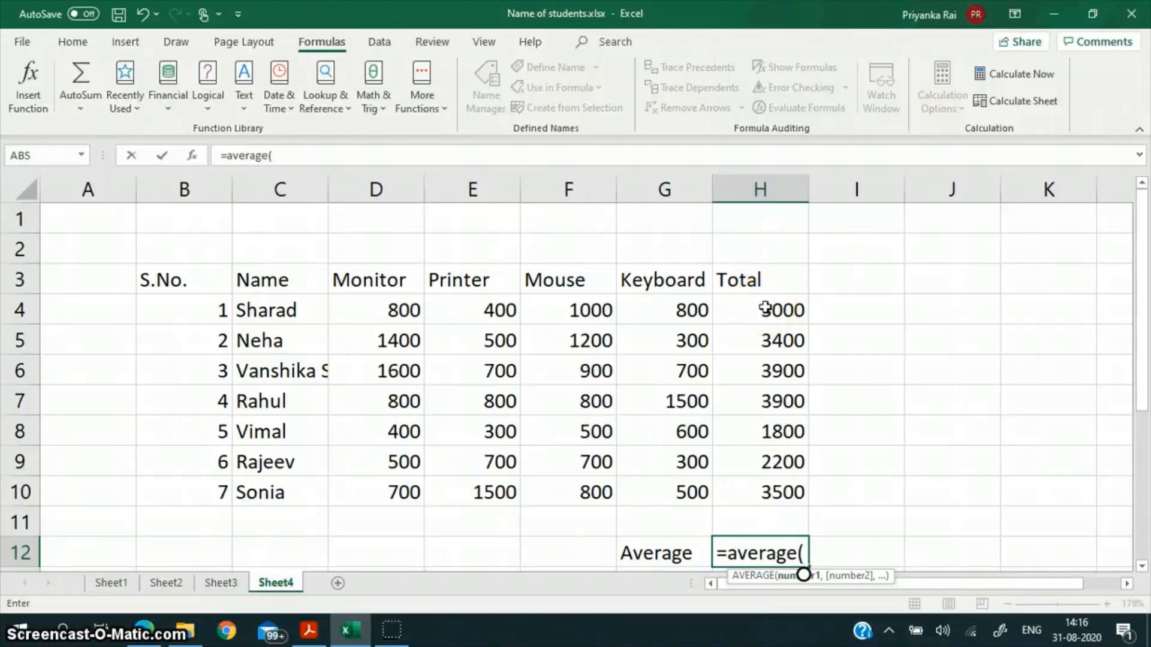
left_click_drag(765, 308, 759, 481)
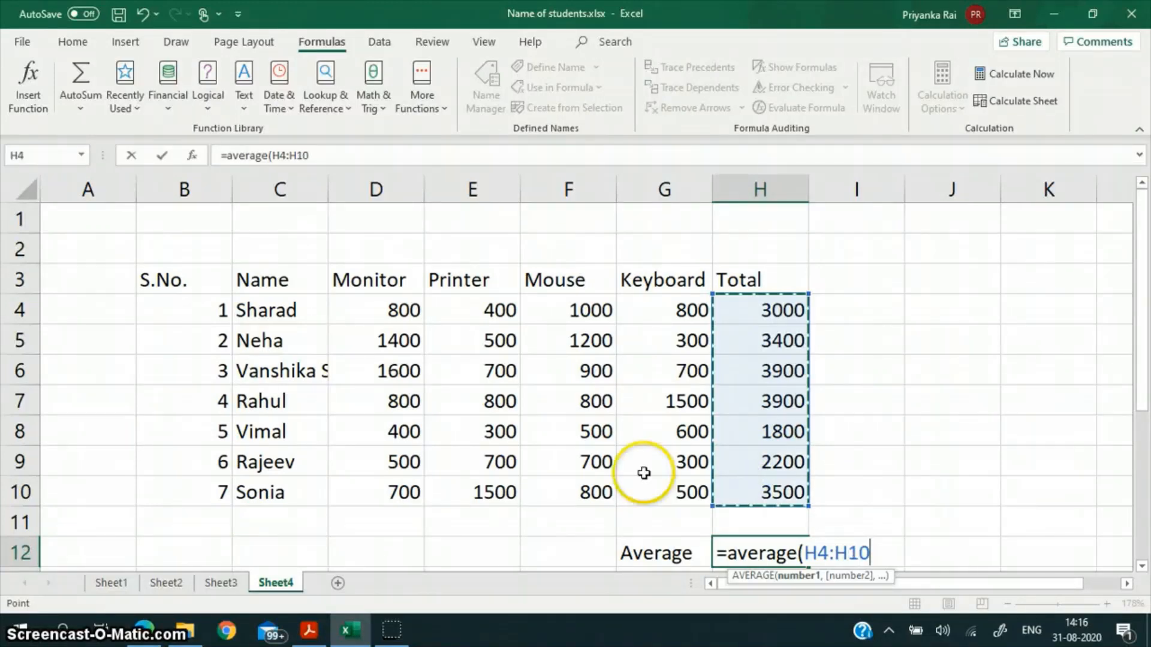
type(")")
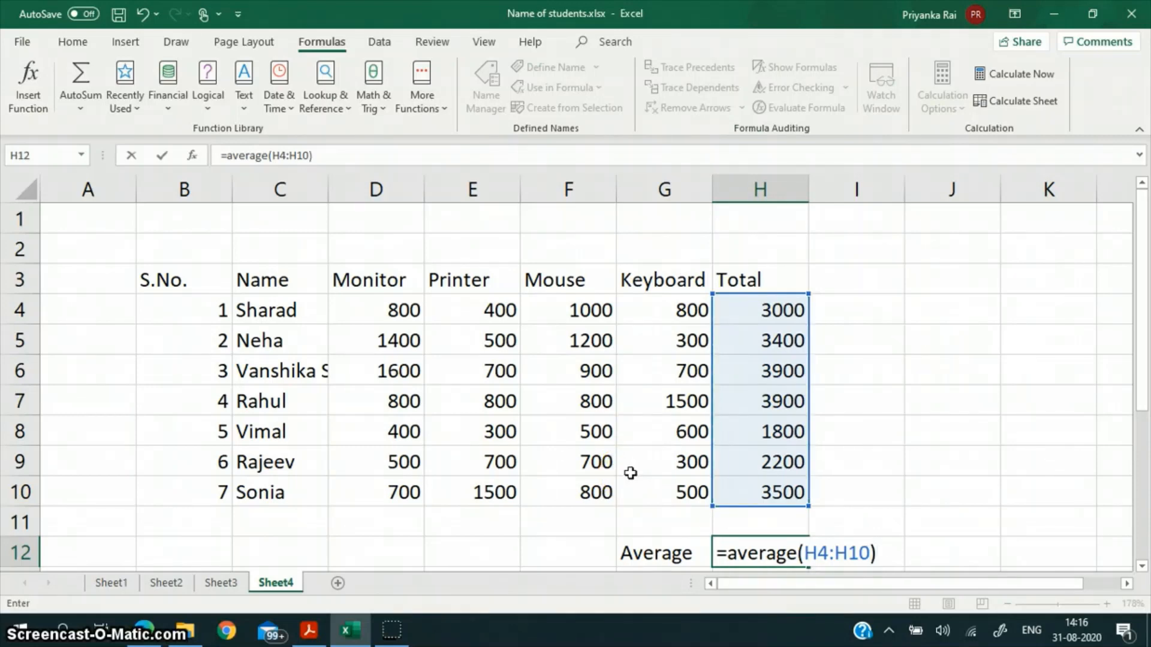
key("Return")
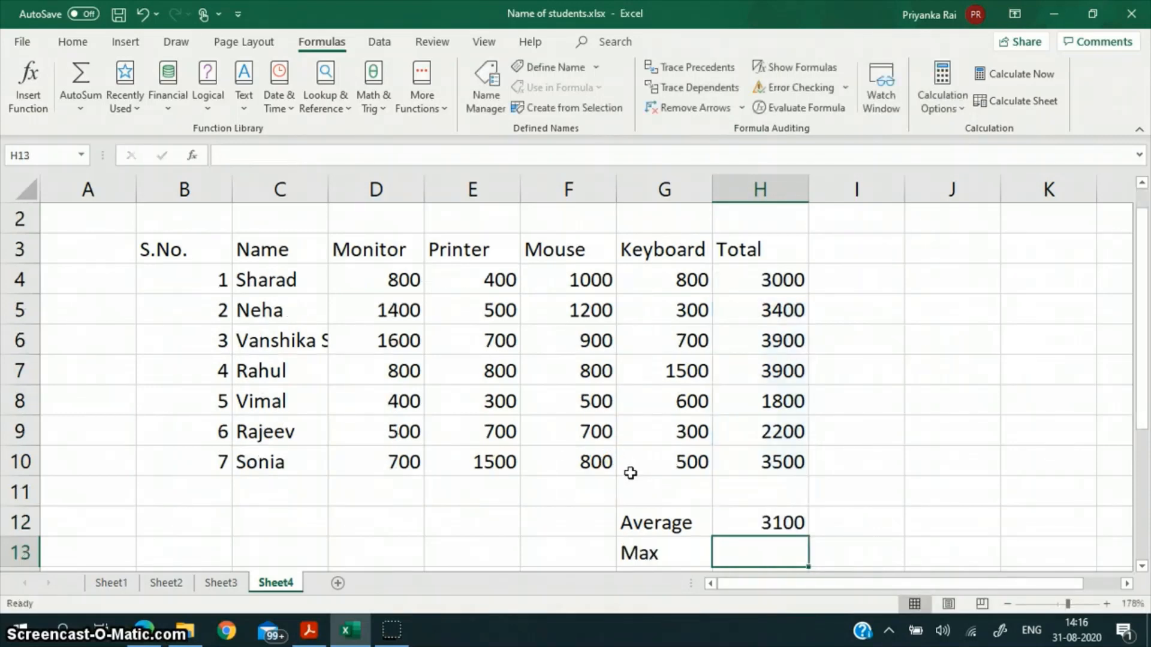
Step: Examine the AVERAGE formula in cell H12 and the functions offered under AutoSum
left_click(770, 523)
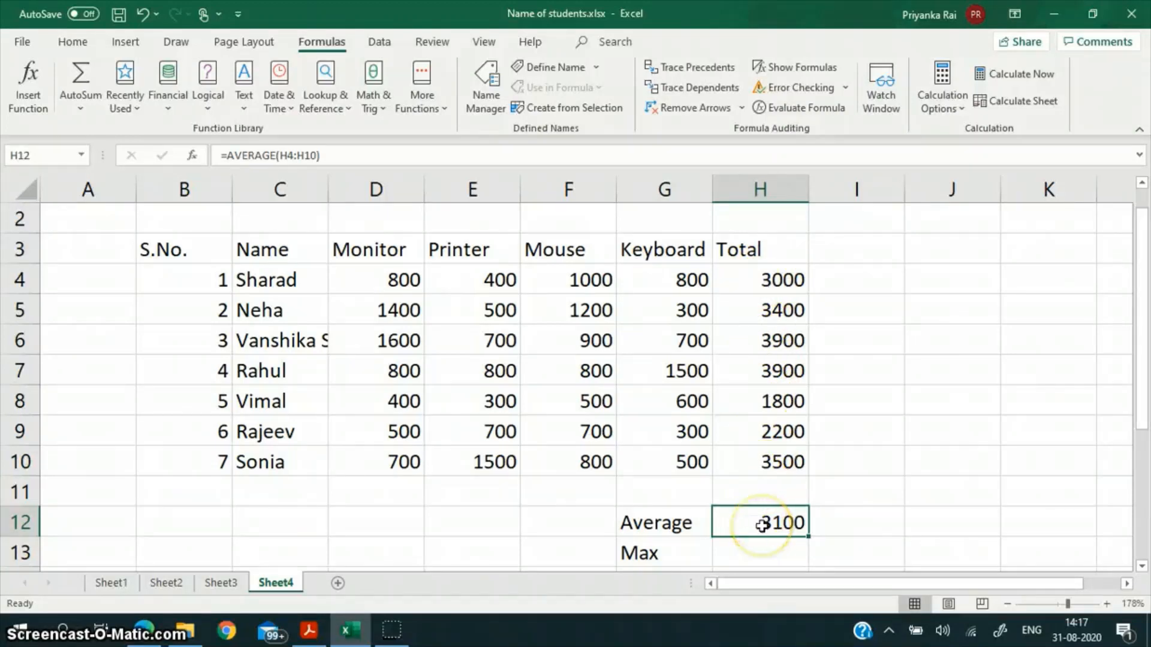
left_click(80, 108)
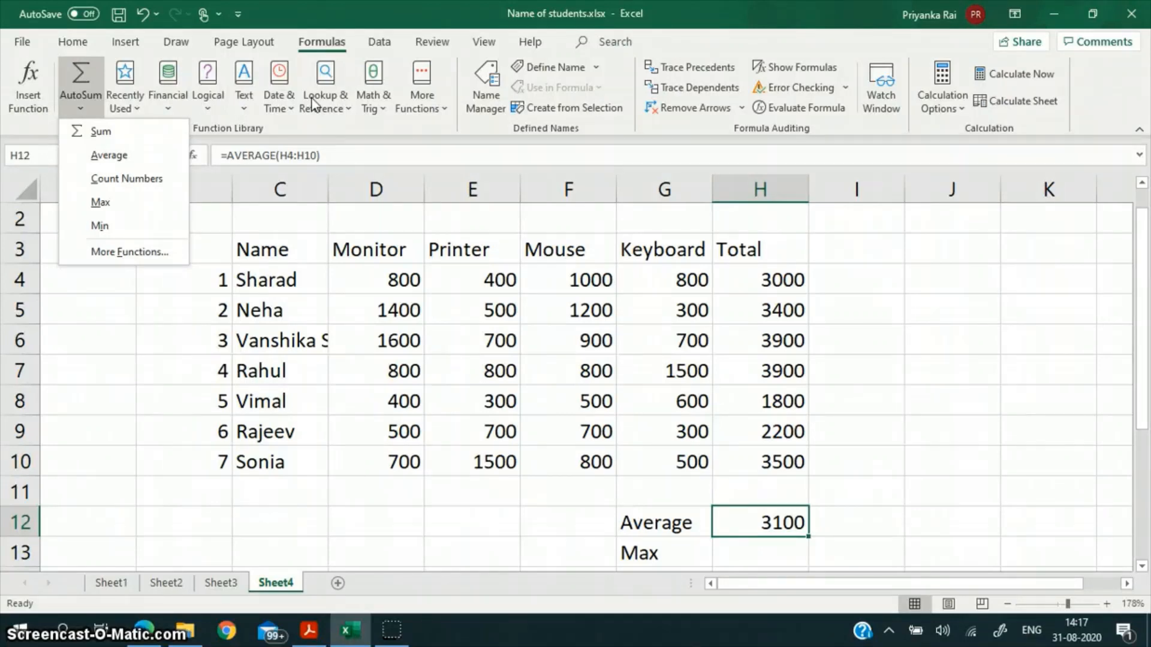
left_click(125, 164)
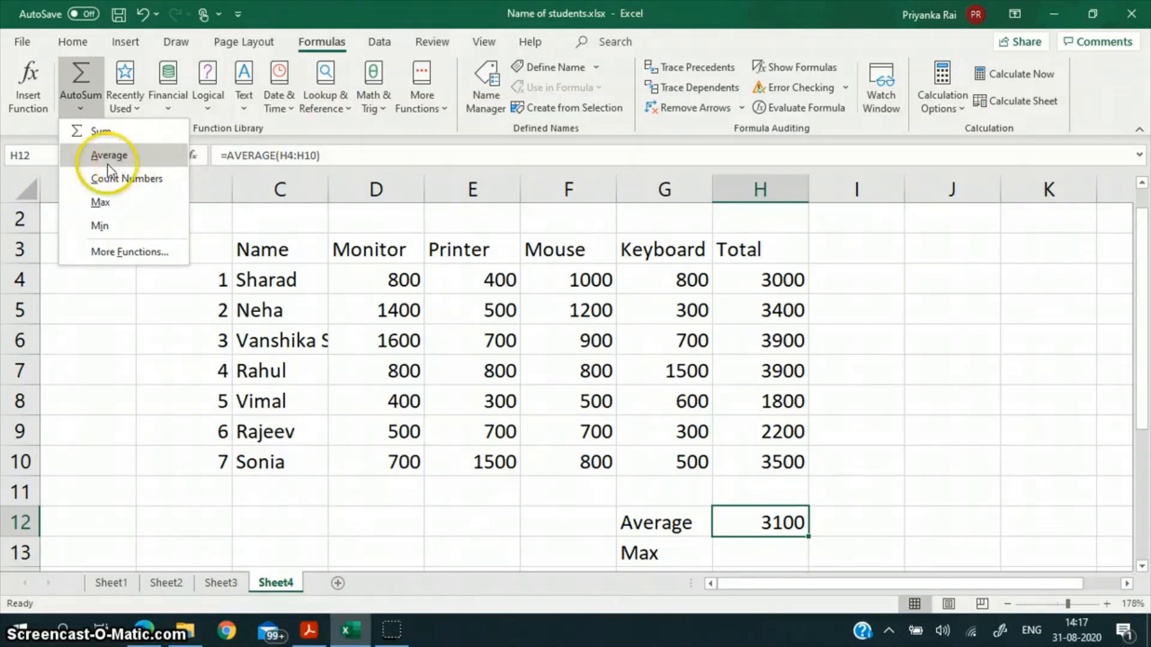
left_click(742, 261)
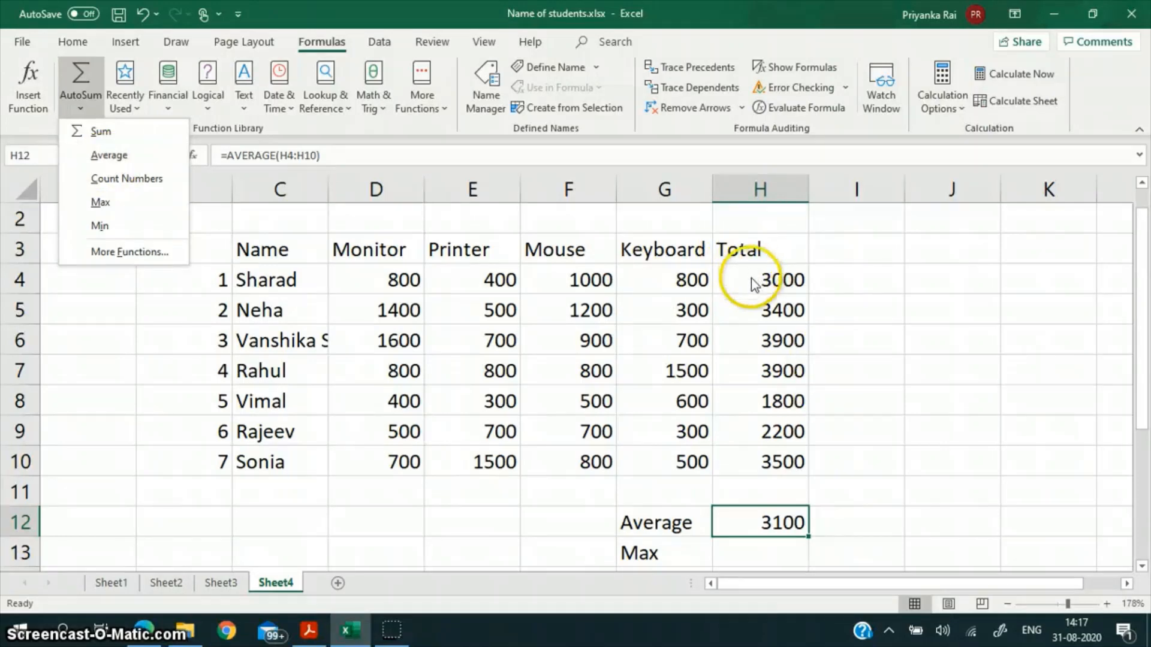
left_click(763, 528)
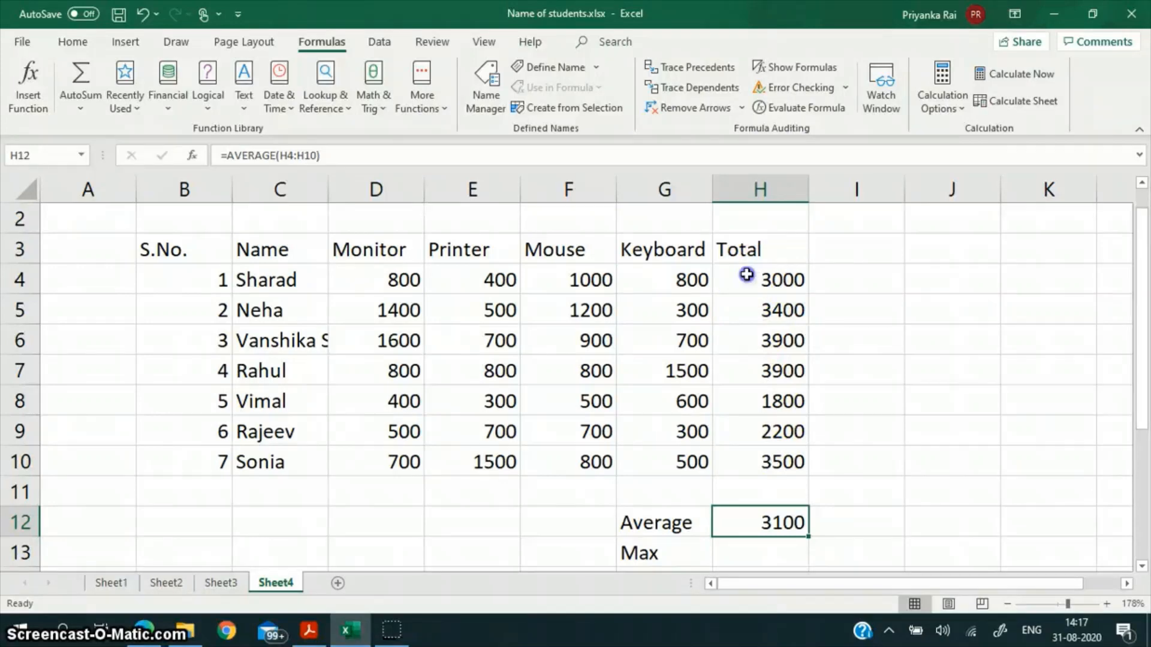
Step: Select the Total values in H4:H10 to check them against the Average in H12
left_click_drag(748, 279, 734, 452)
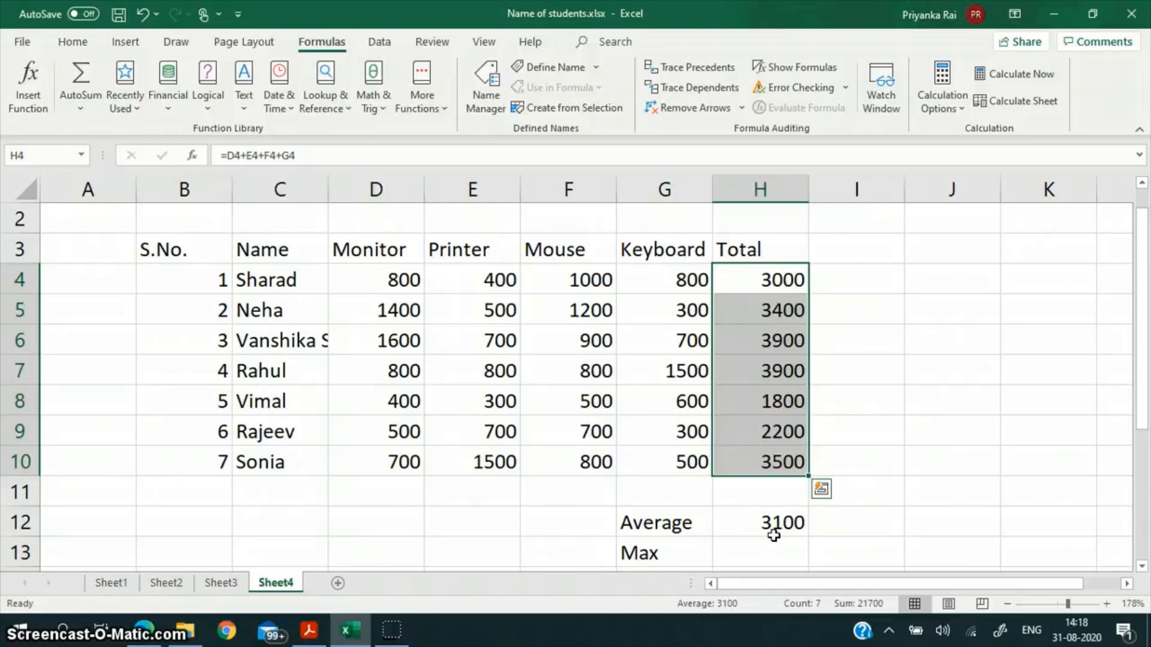
left_click(778, 523)
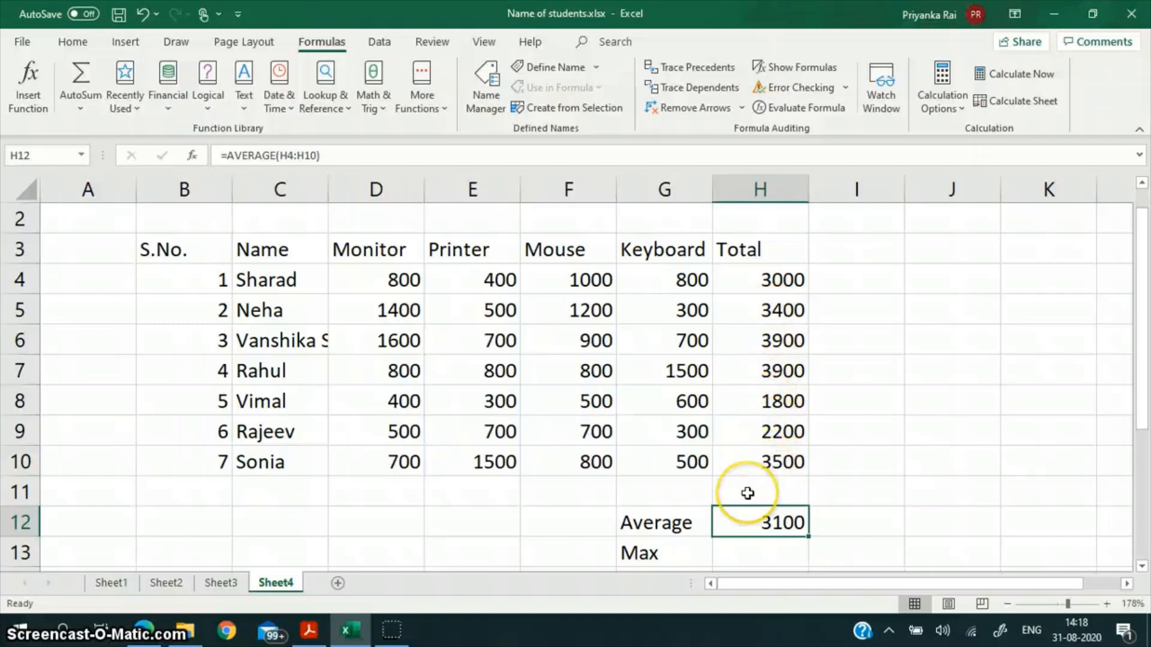
scroll(746, 491, "down", 1)
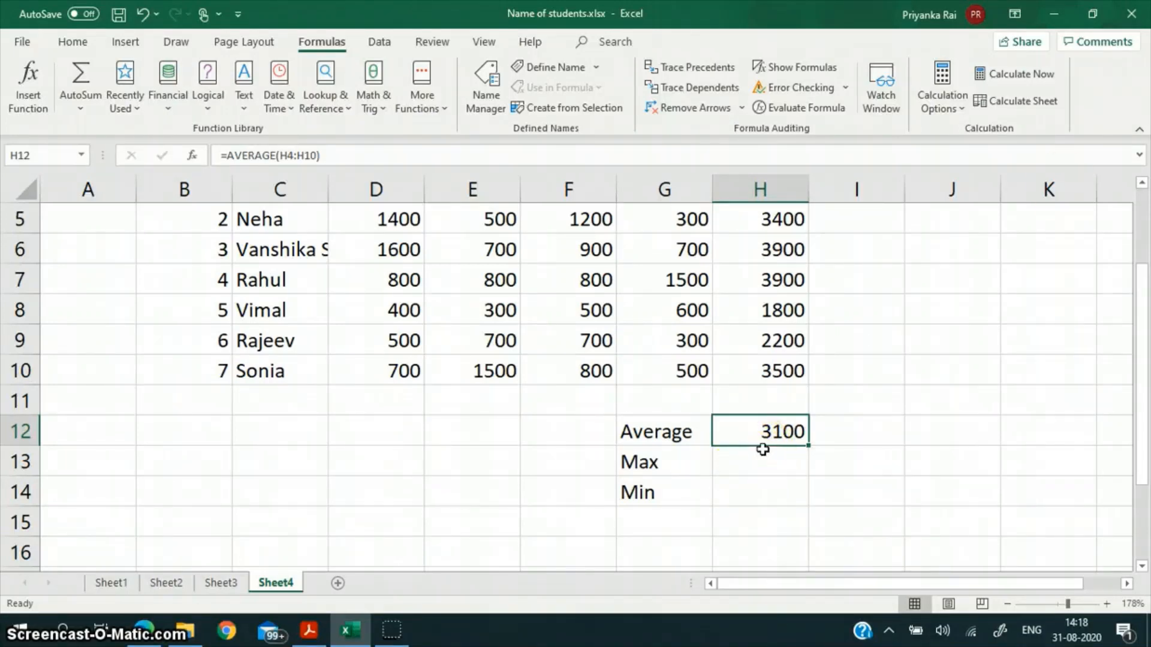
left_click(33, 96)
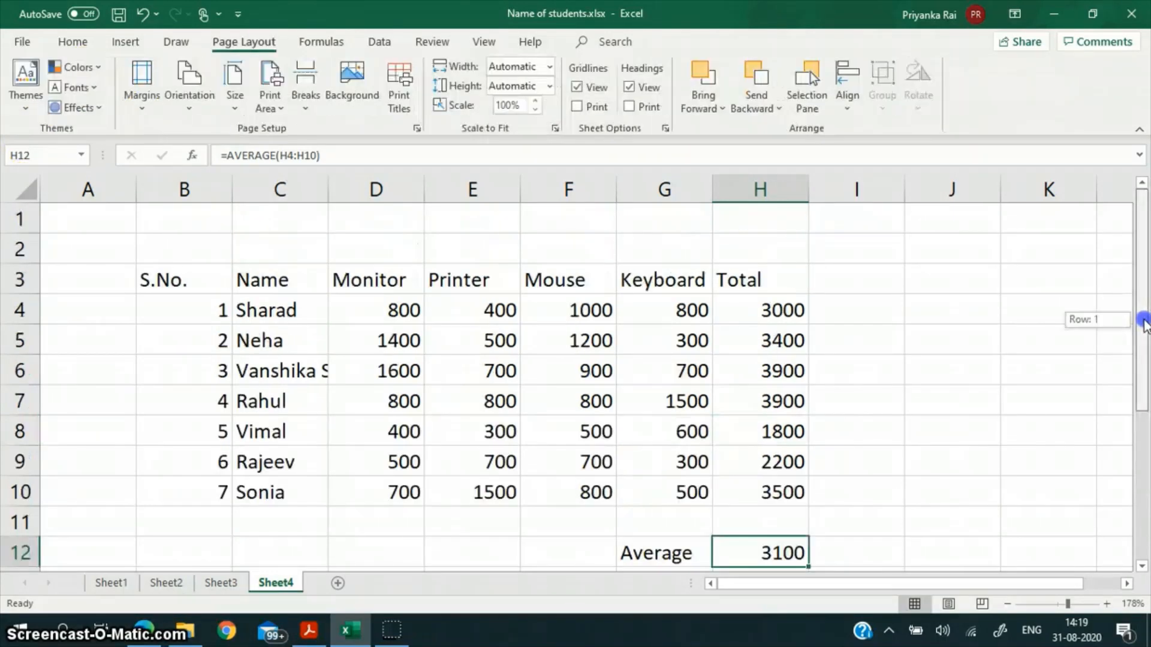
scroll(757, 393, "down", 2)
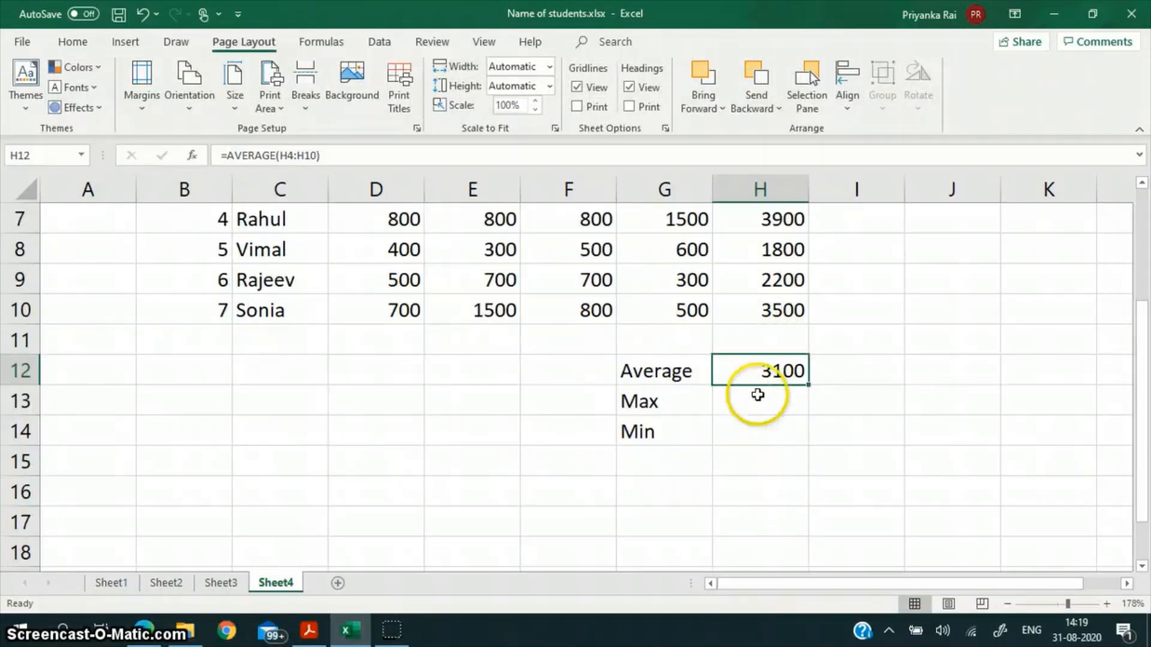
scroll(747, 390, "up", 2)
left_click_drag(740, 308, 761, 486)
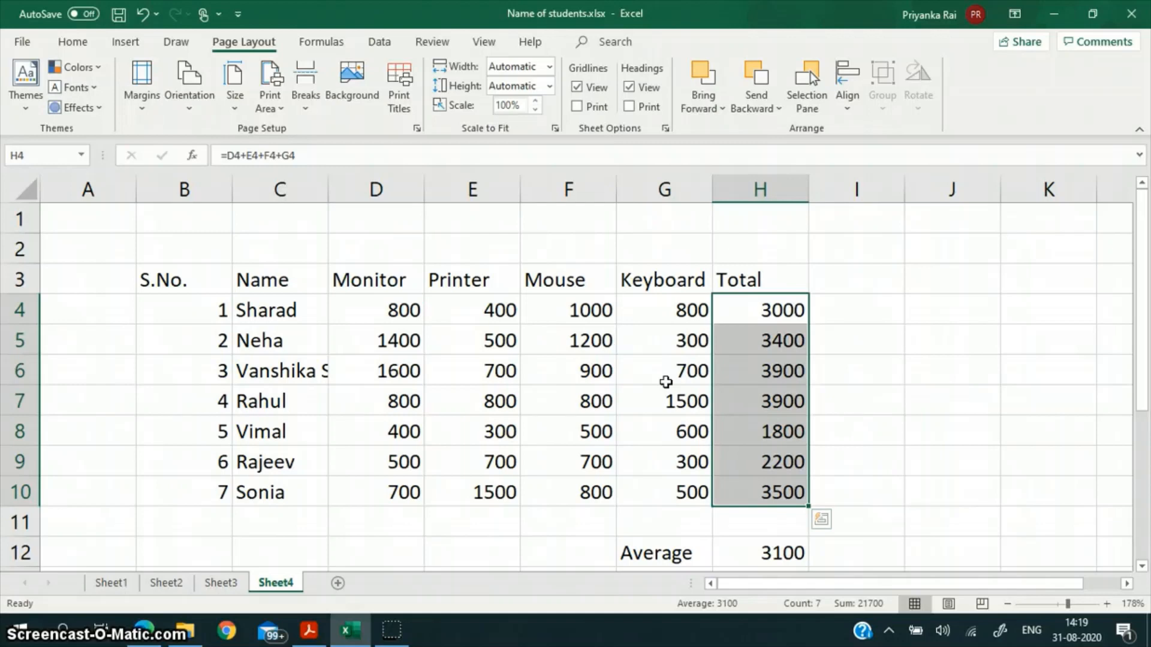
Step: Insert the MAX function in cell H13 with the range H4:H10 to find the highest Total
scroll(666, 382, "down", 3)
left_click(749, 491)
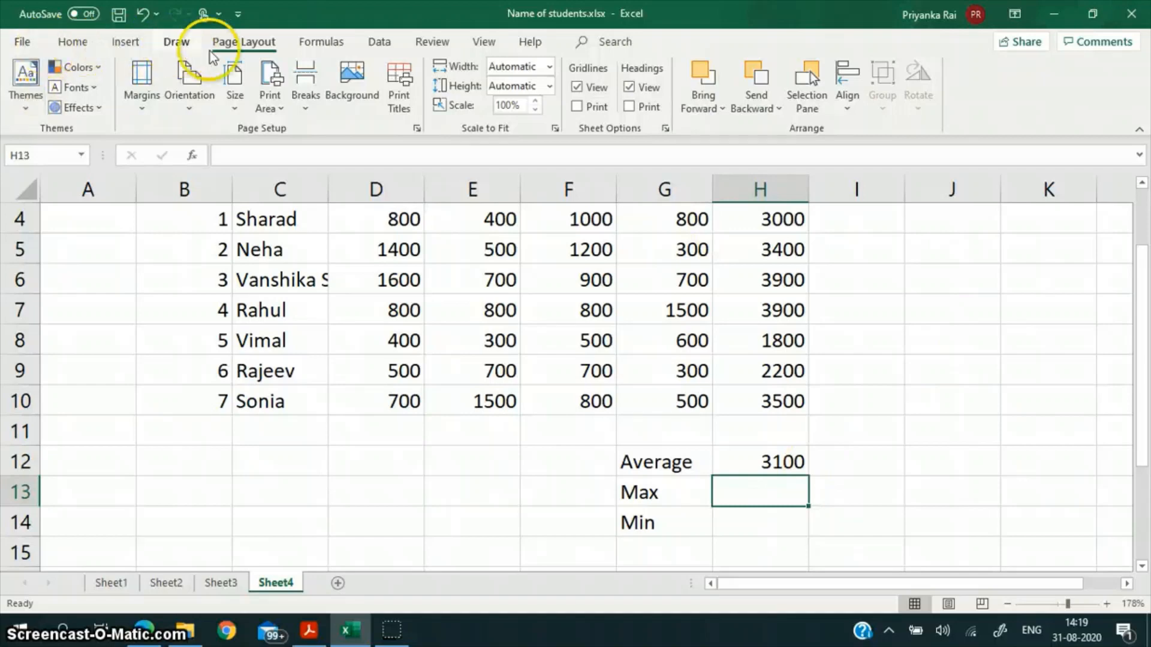
left_click(323, 41)
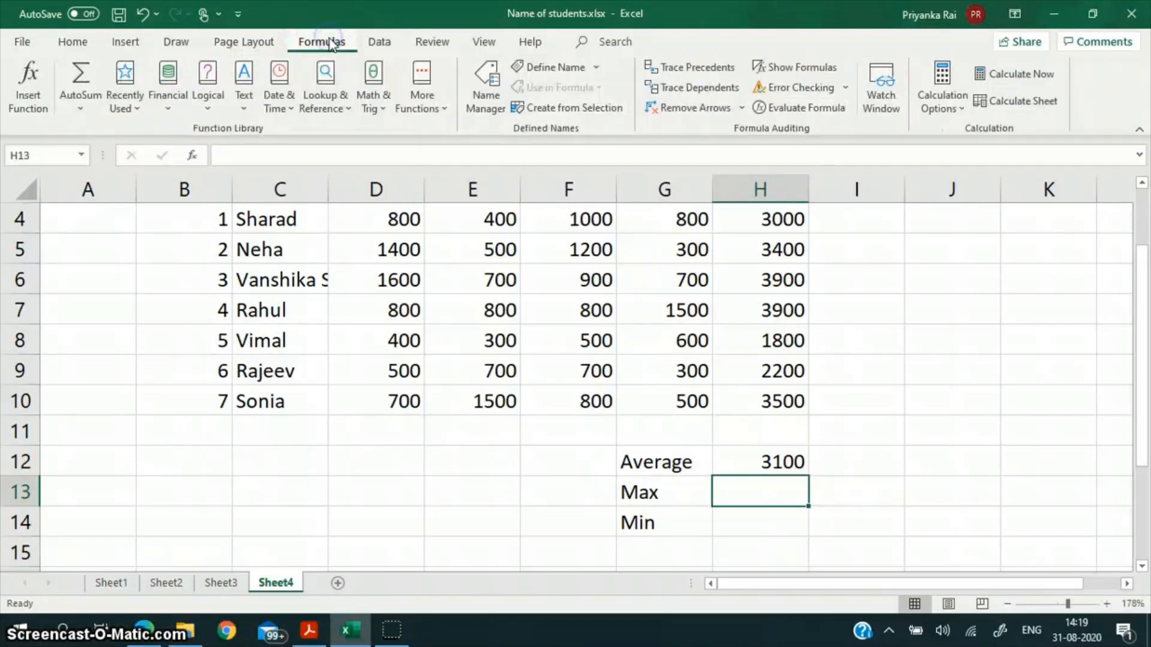
left_click(29, 111)
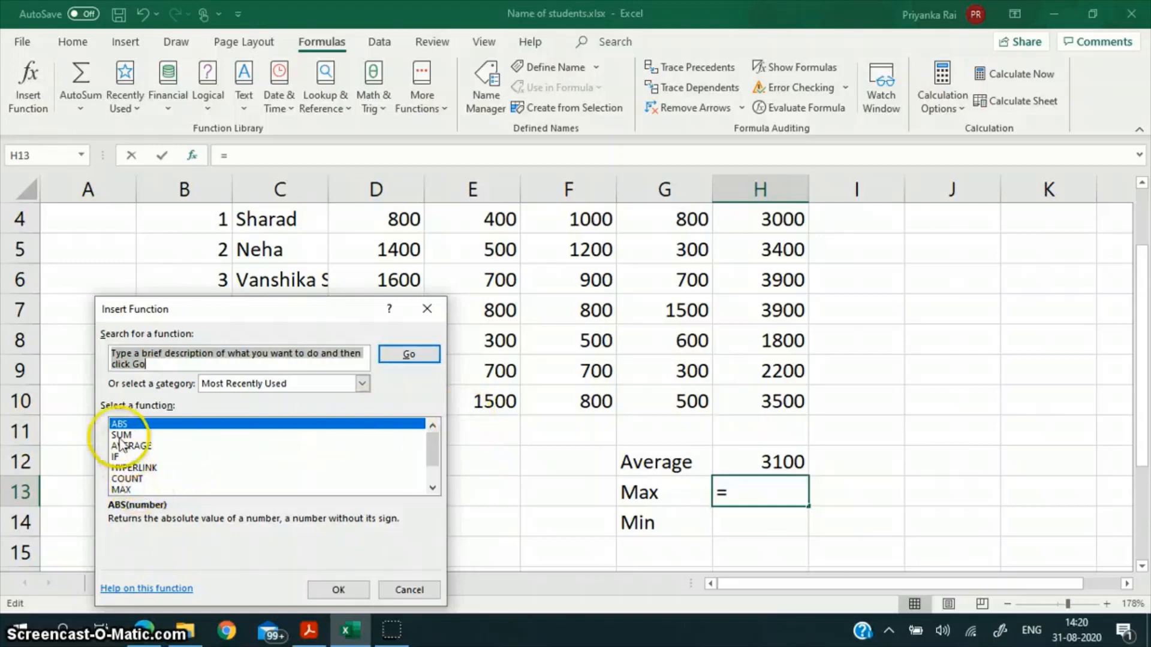
left_click(122, 490)
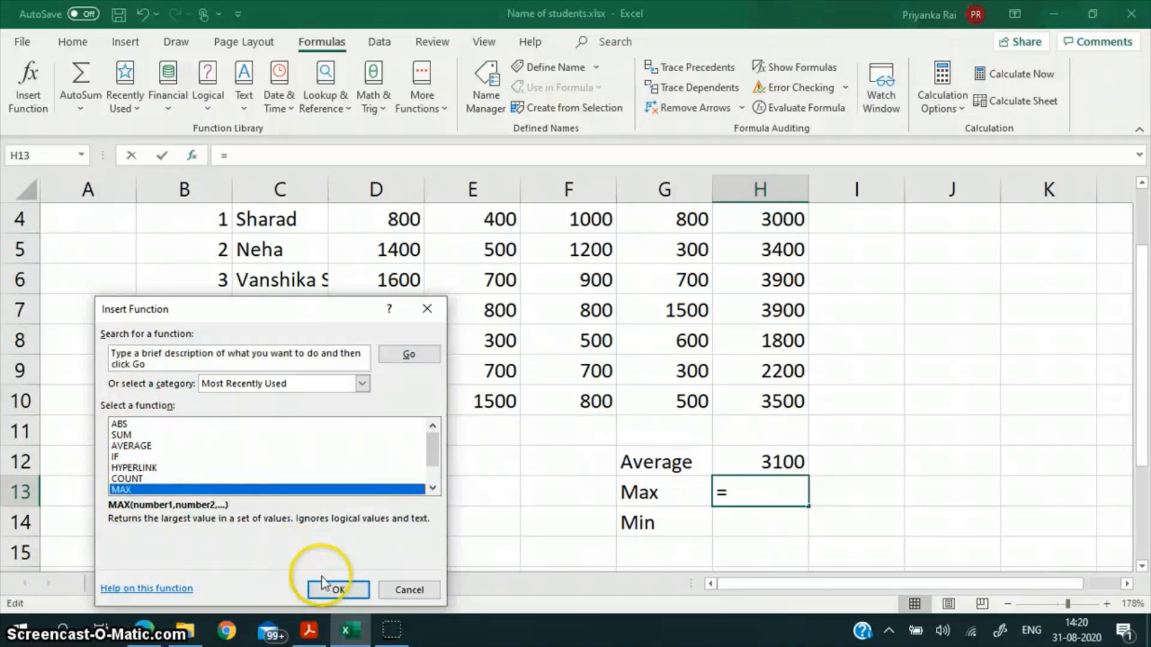
left_click(336, 590)
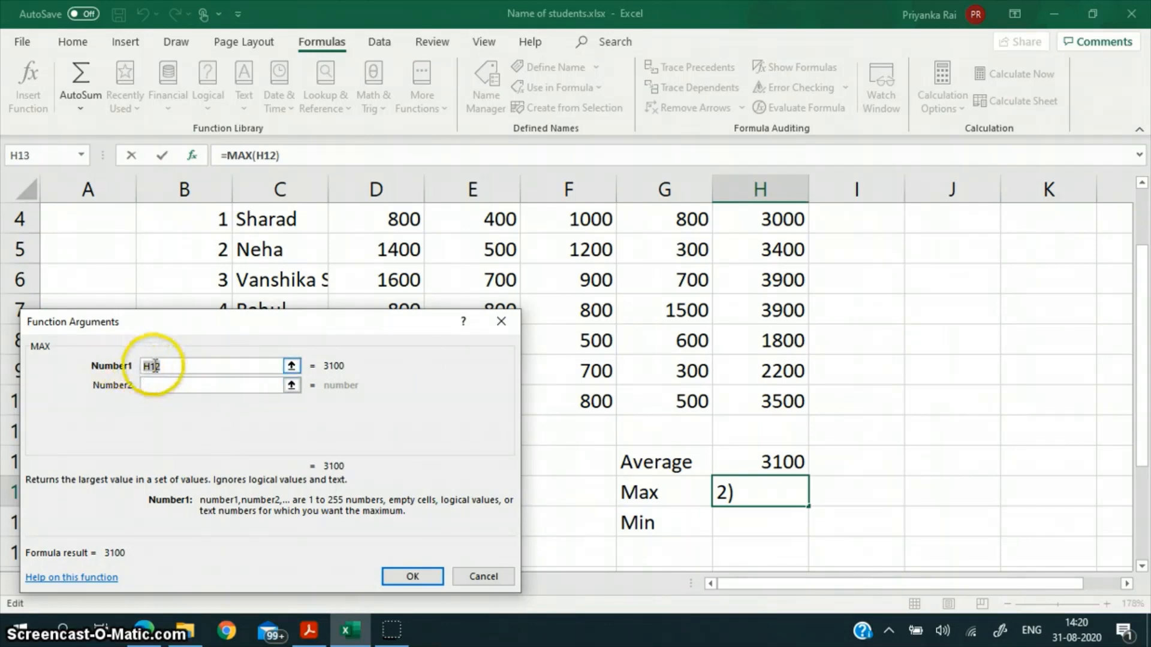
left_click_drag(775, 223, 756, 383)
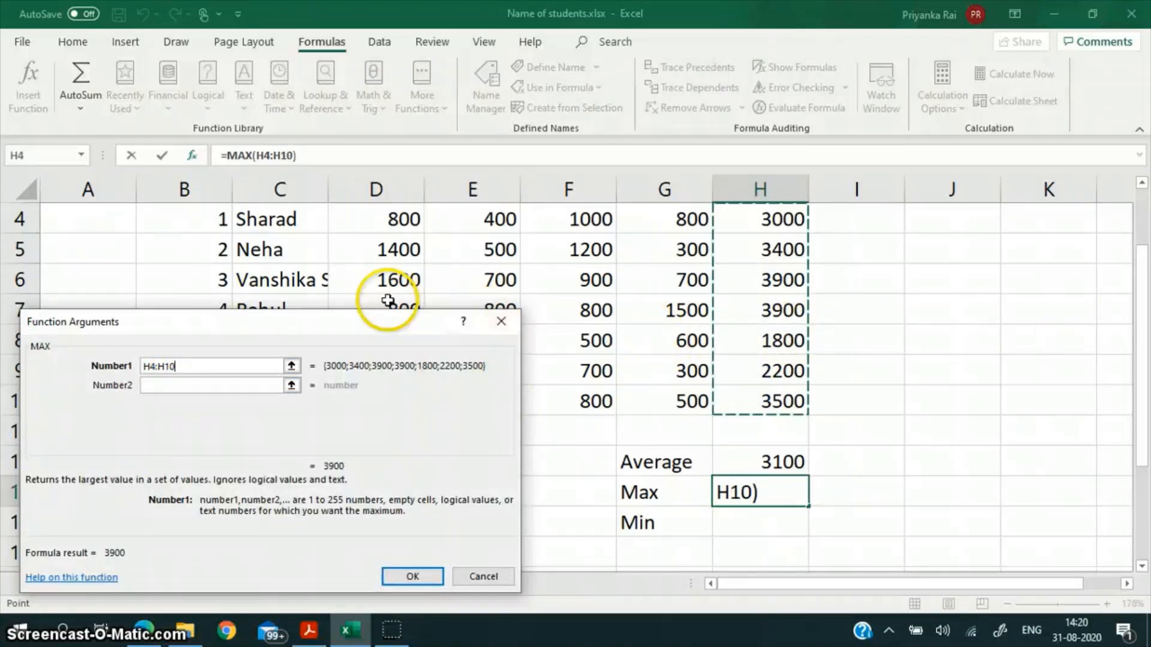
left_click(420, 575)
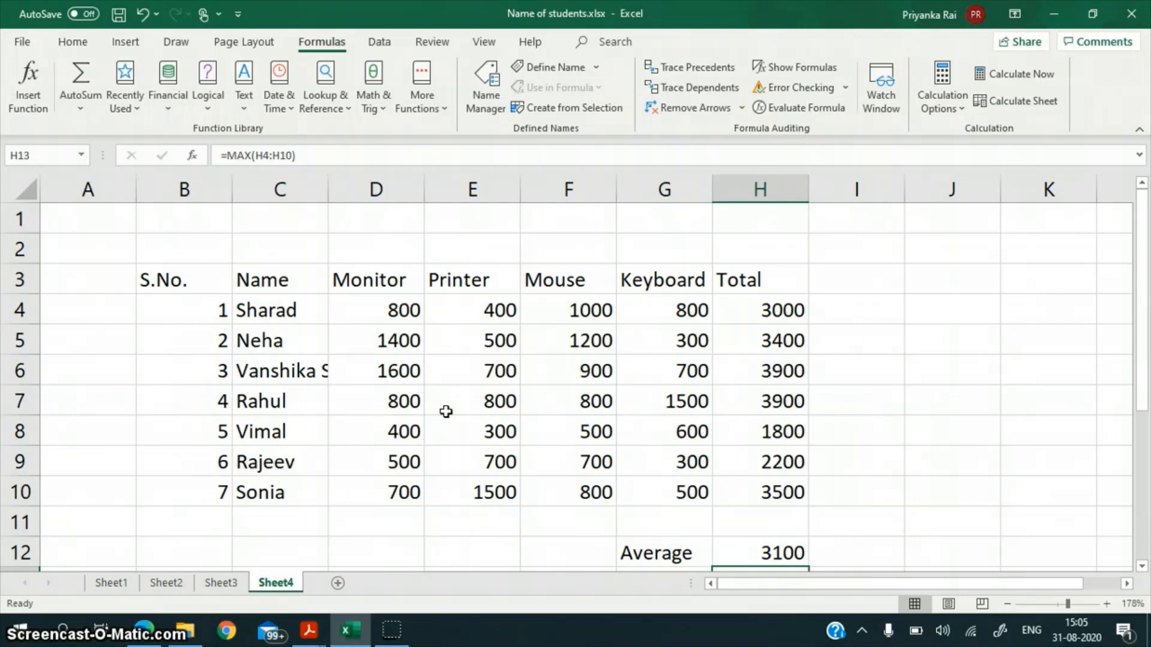
Step: Insert the MIN function in cell H14 with the range H4:H10 to find the lowest Total
scroll(453, 416, "down", 2)
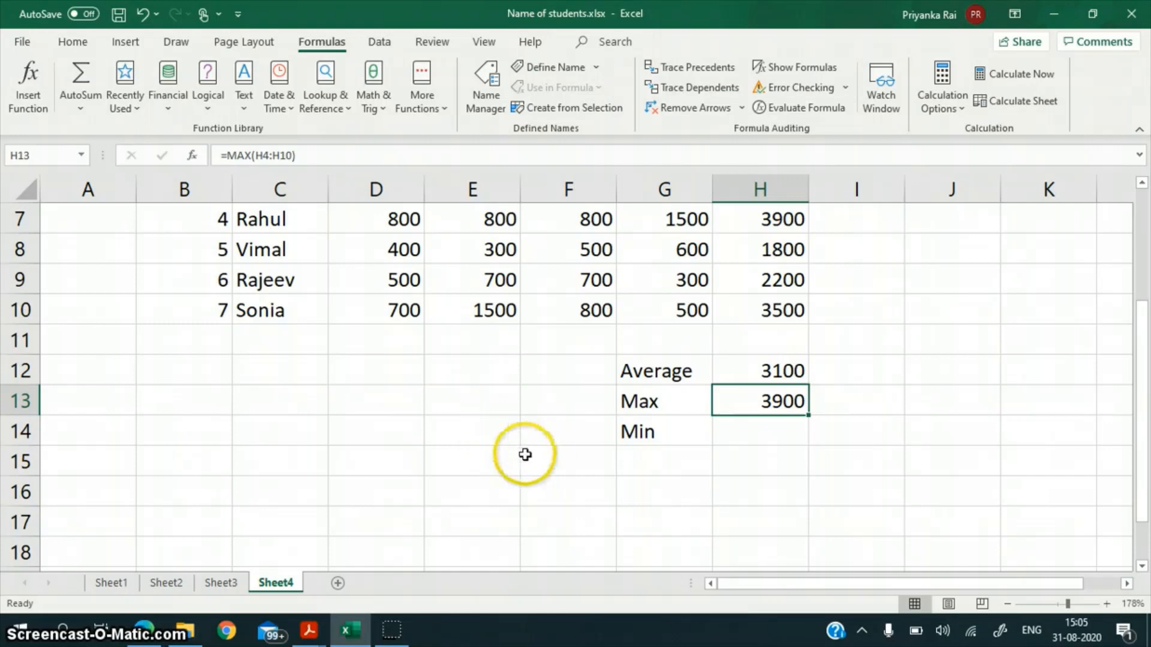
left_click(773, 436)
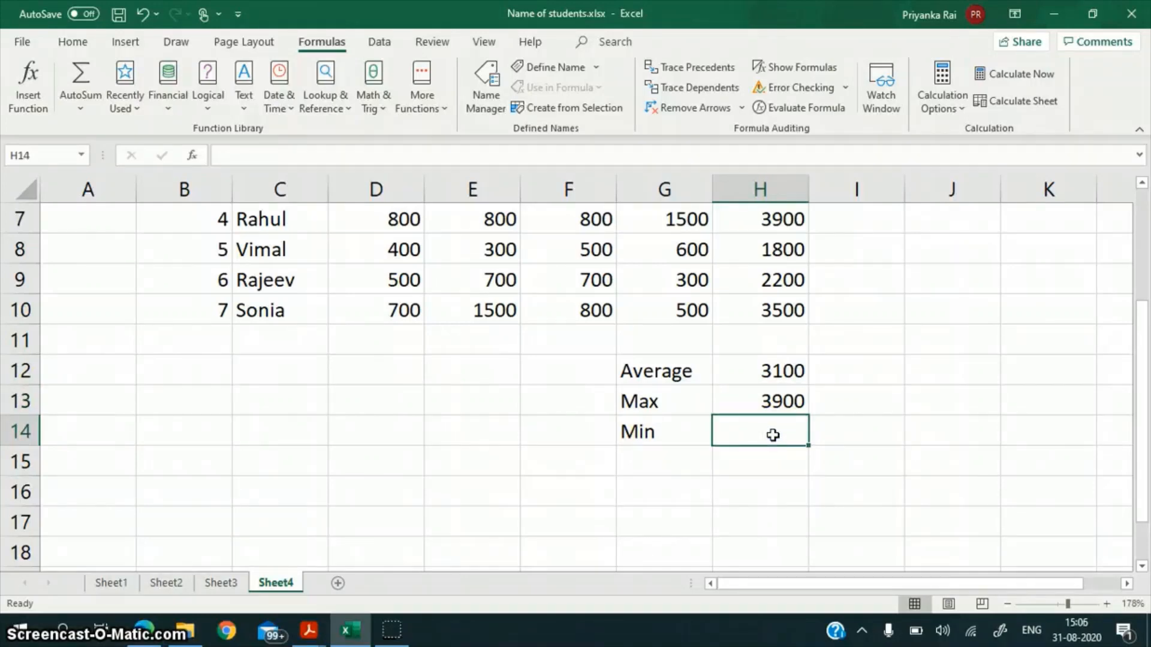
scroll(773, 435, "up", 1)
scroll(773, 435, "up", 1)
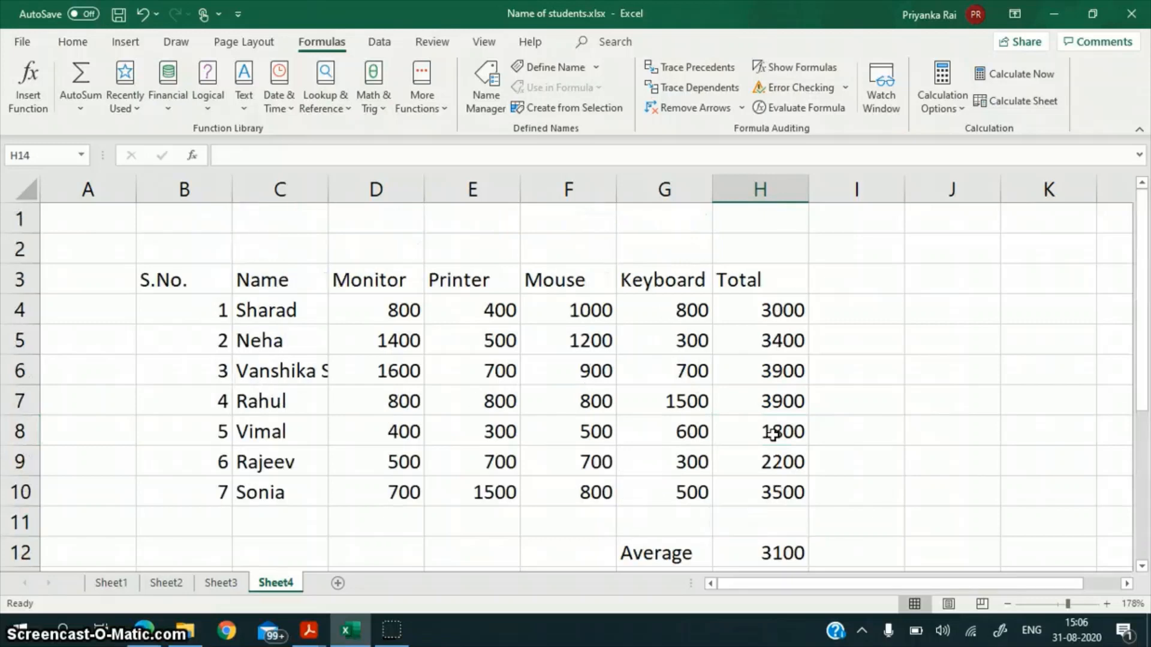
scroll(773, 435, "down", 2)
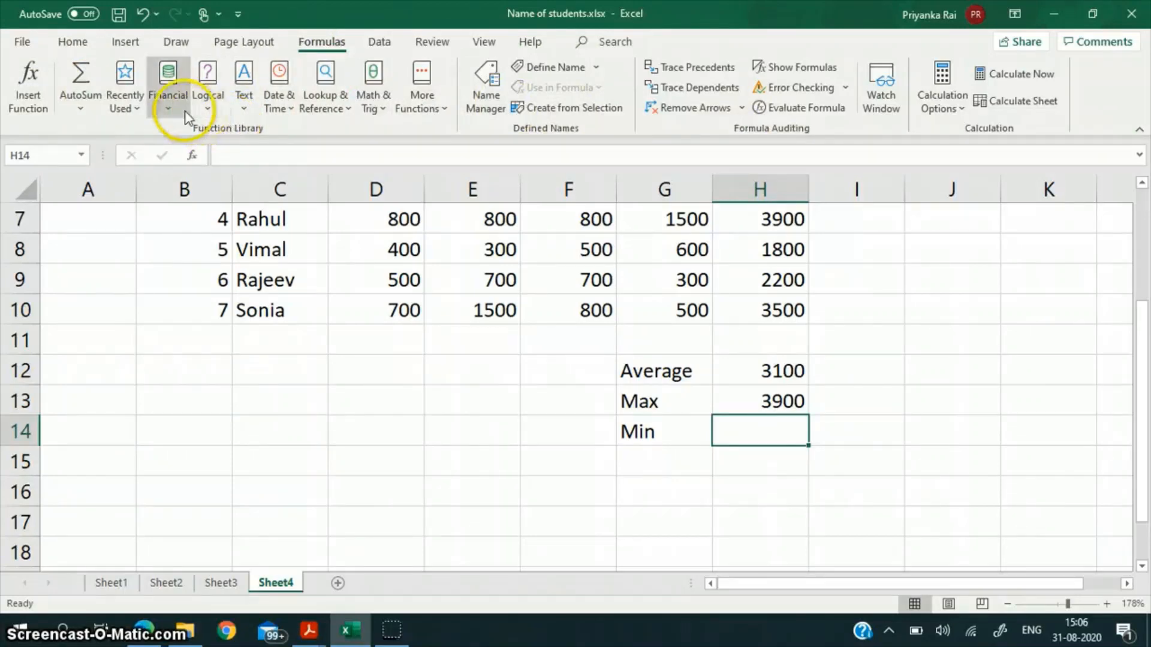
left_click(82, 106)
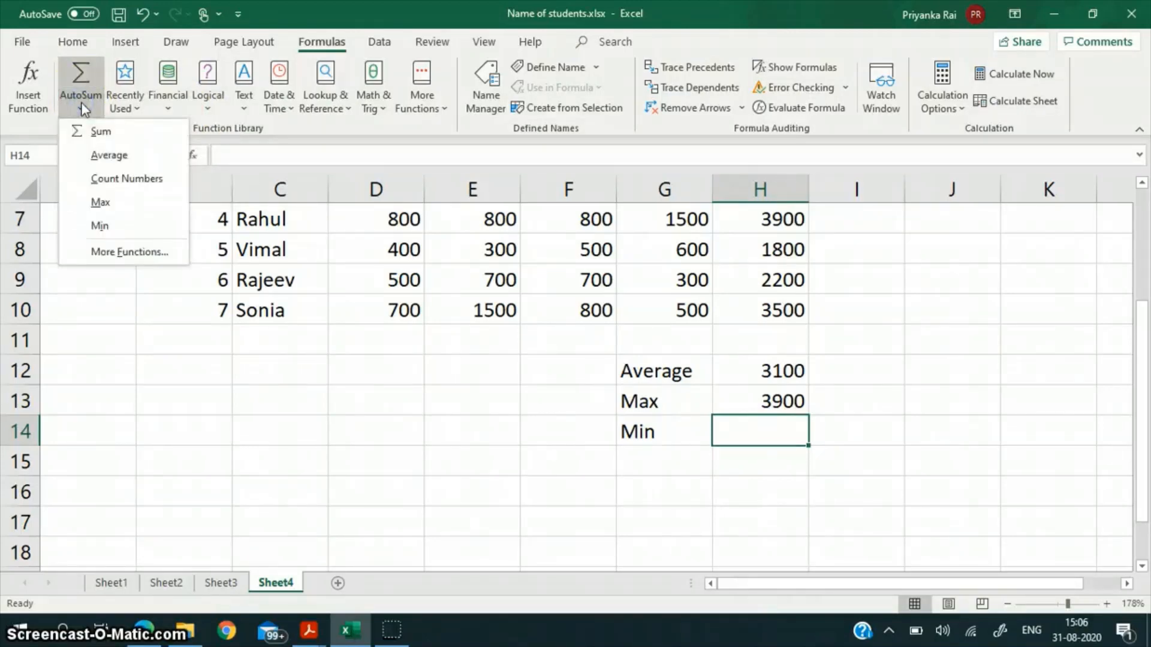
left_click(100, 226)
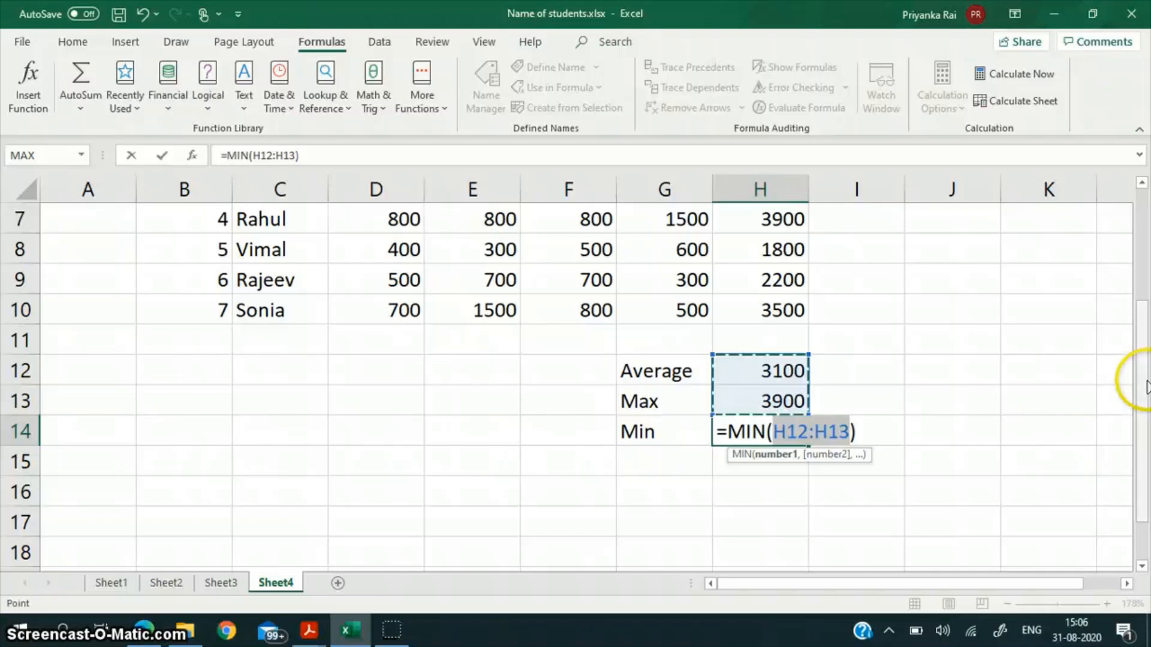
left_click_drag(1144, 378, 1144, 288)
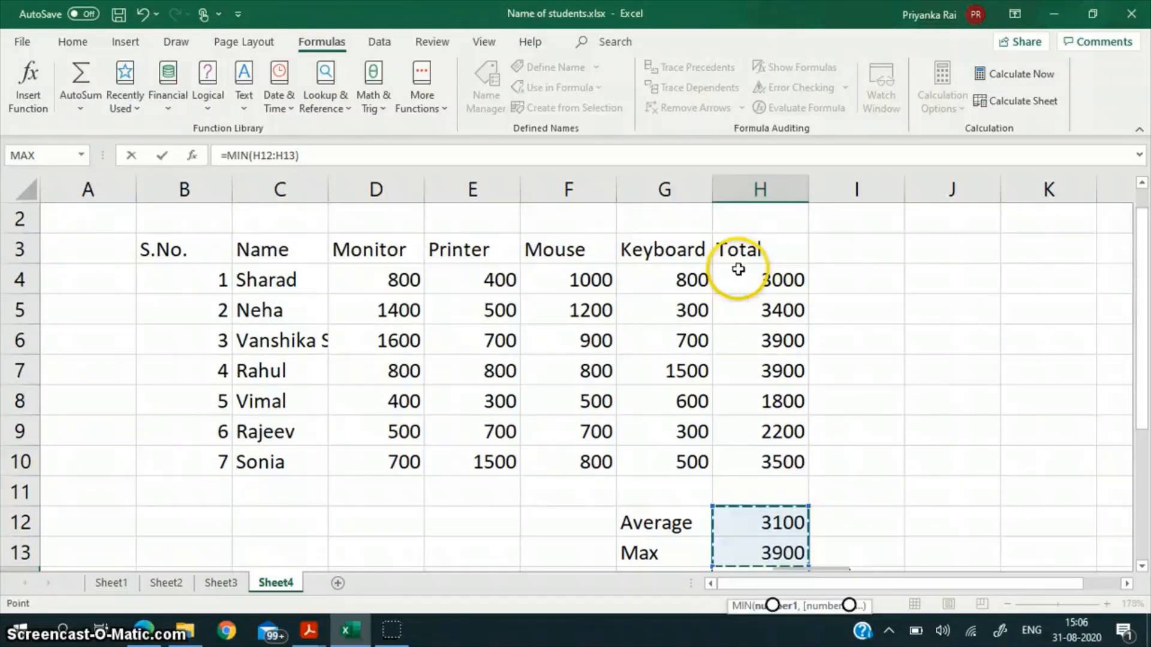
left_click_drag(740, 280, 741, 461)
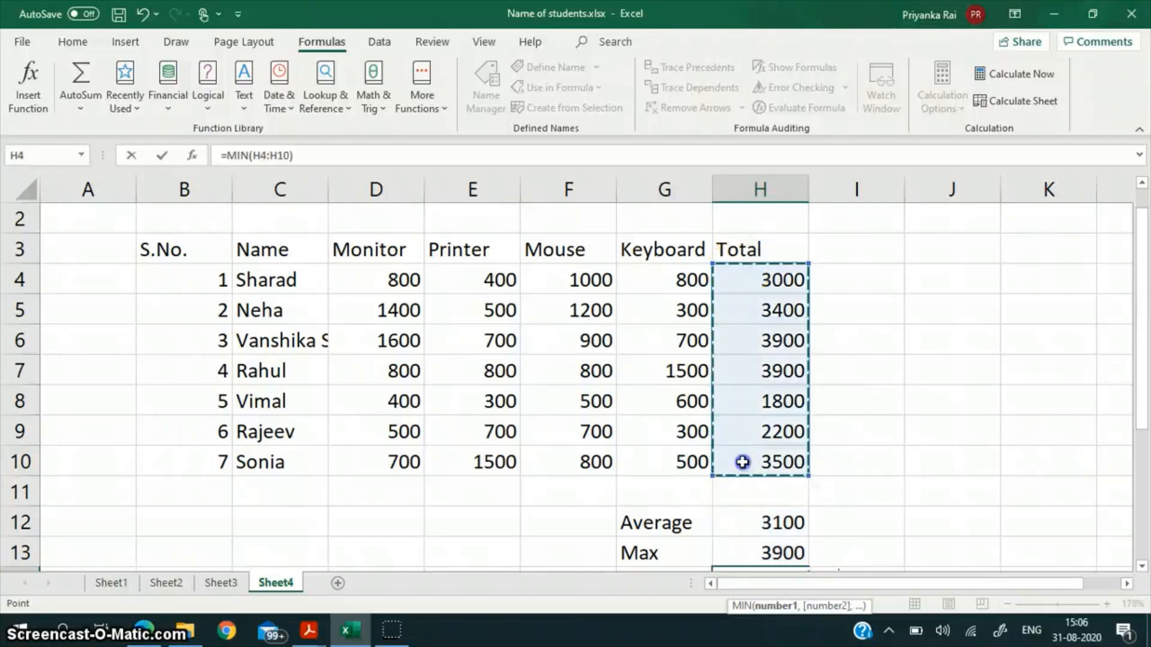
scroll(743, 462, "down", 2)
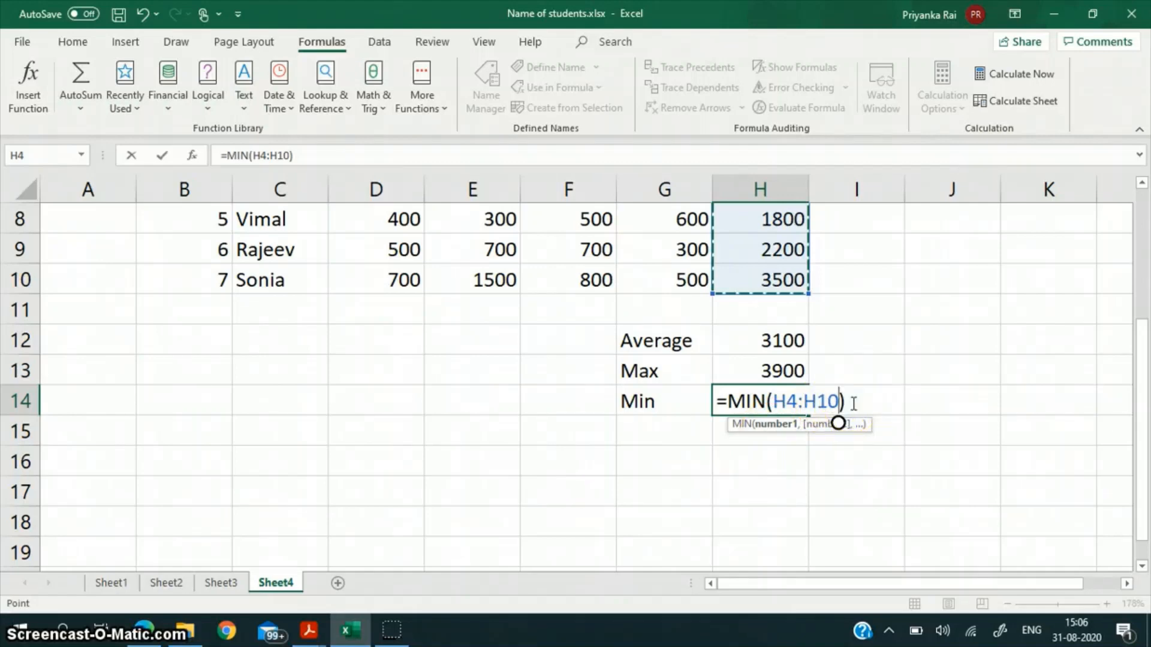
key("Return")
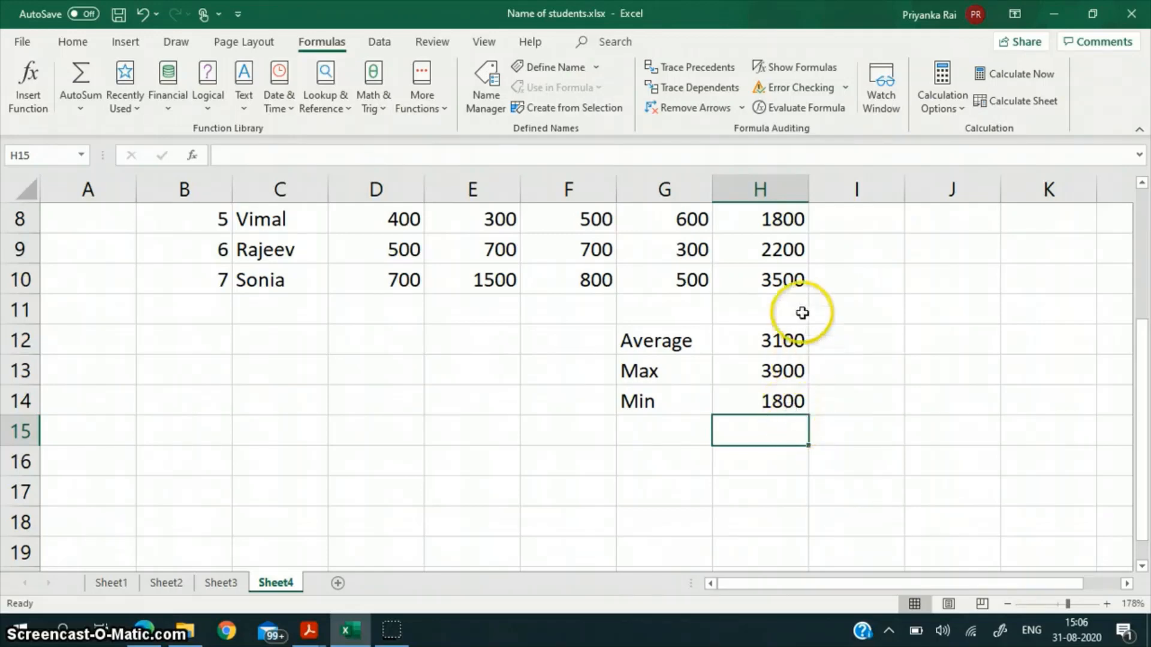
Step: Check the Min result in H14 against the Total in H8, and undo the MIN formula entry
scroll(802, 311, "up", 2)
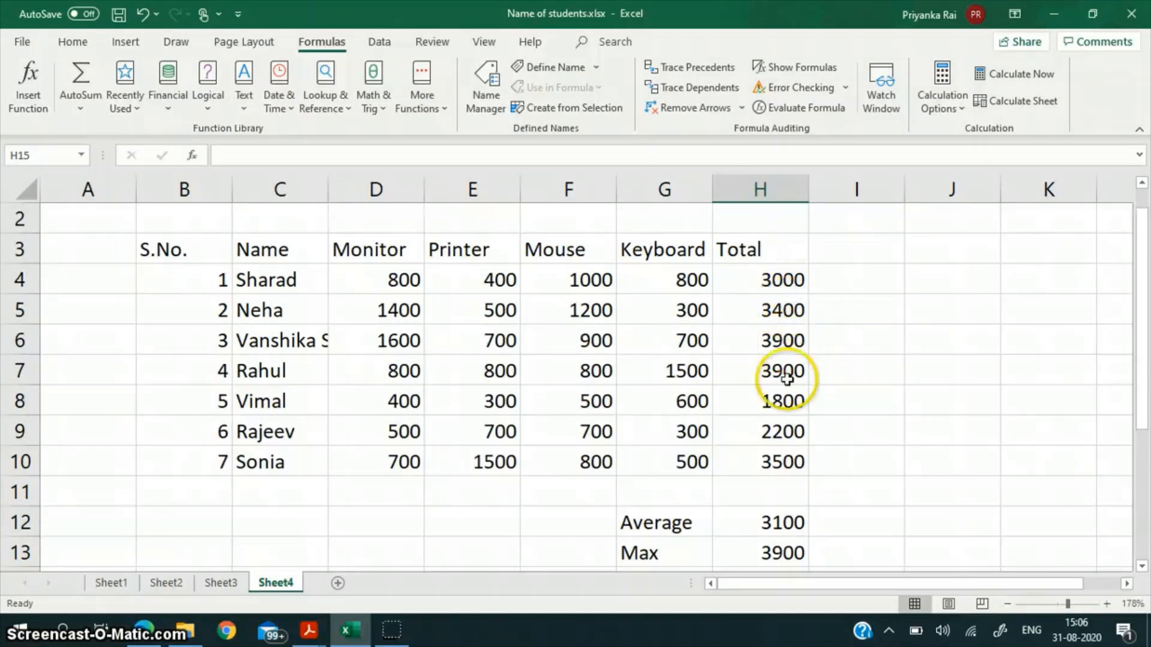
left_click(767, 402)
scroll(779, 434, "down", 2)
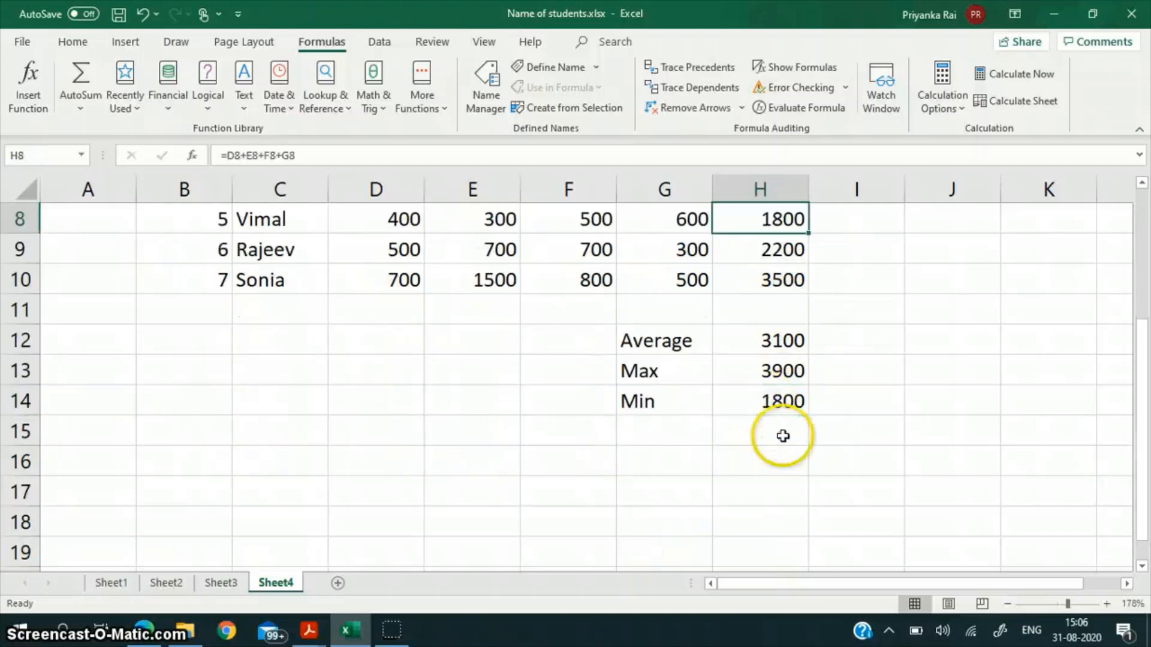
left_click(769, 398)
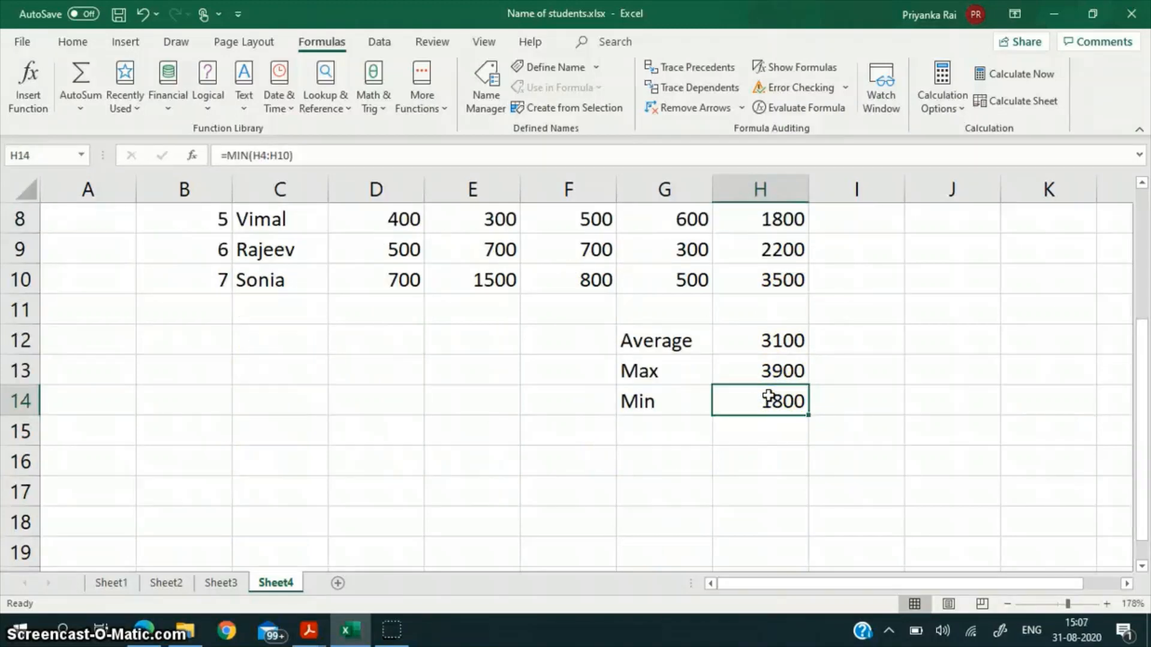
scroll(768, 397, "up", 2)
scroll(769, 396, "down", 2)
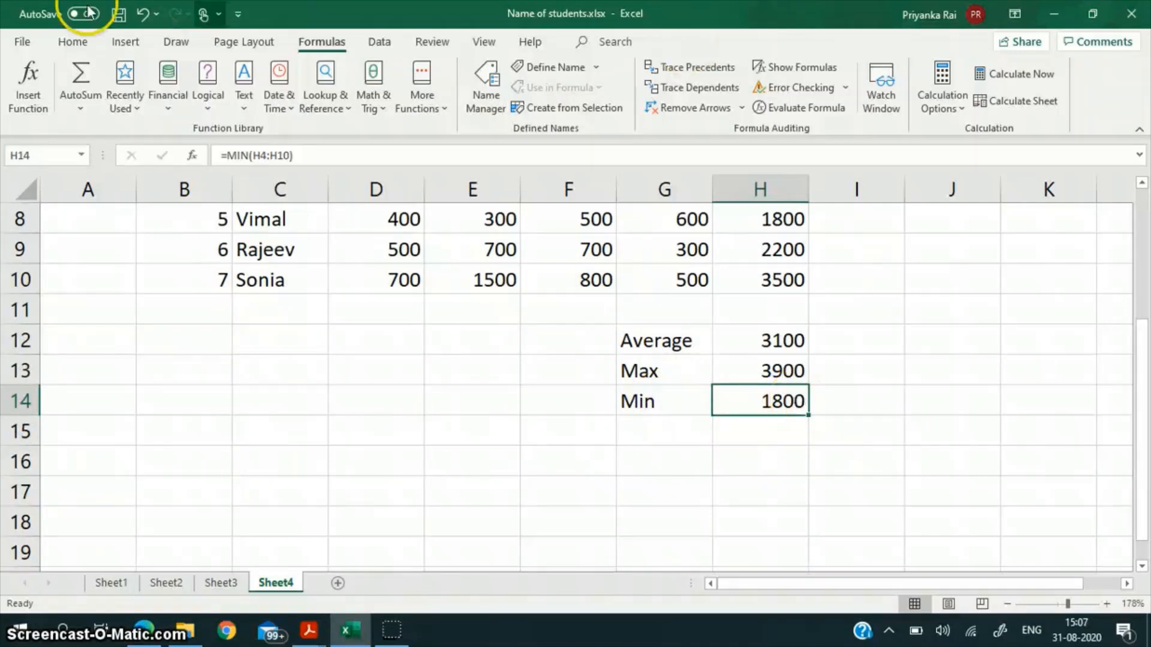
left_click(142, 13)
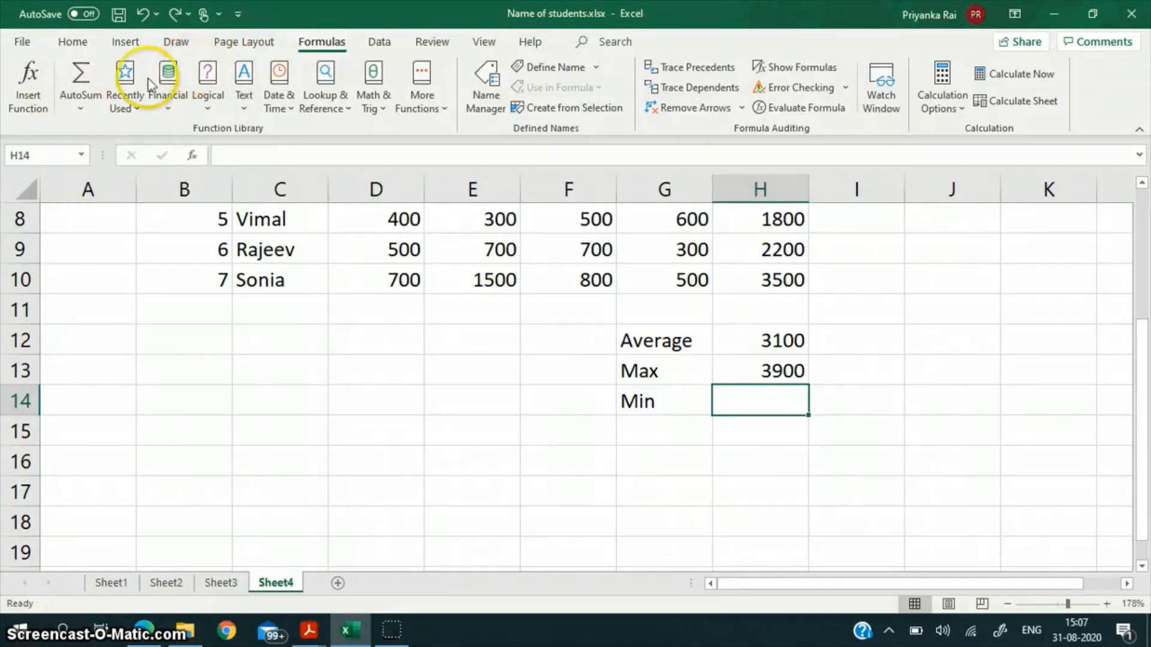
Step: Enter the MIN function from AutoSum in the empty Min cell H14, replacing the suggested range with the Total values H4:H10
left_click(78, 106)
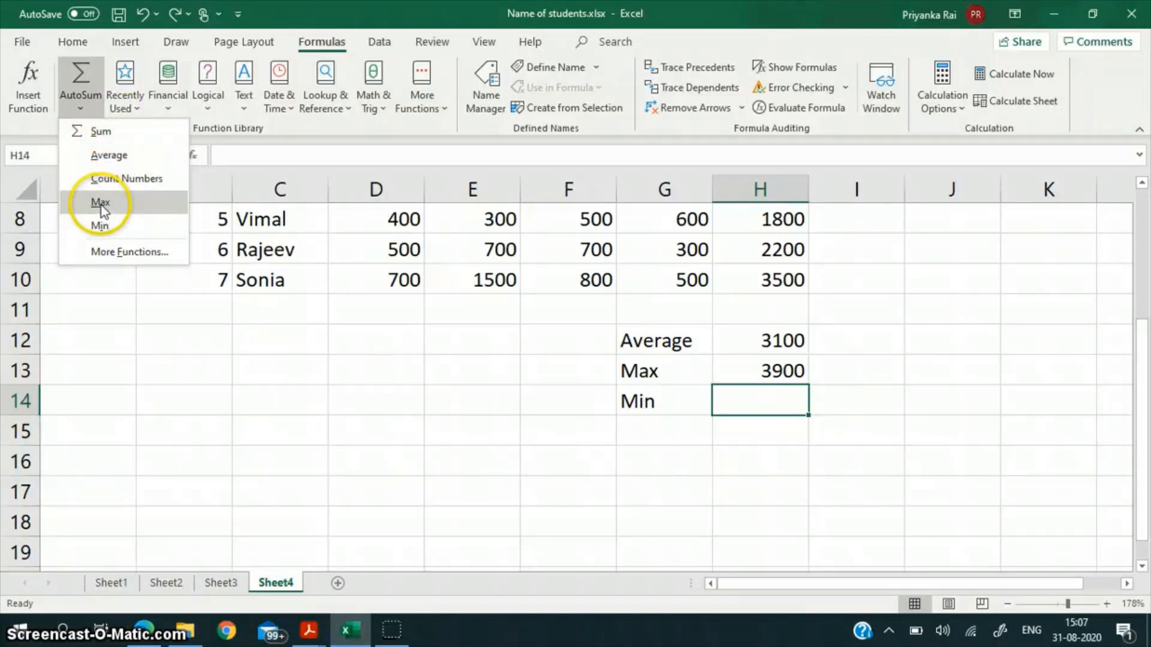
left_click(101, 227)
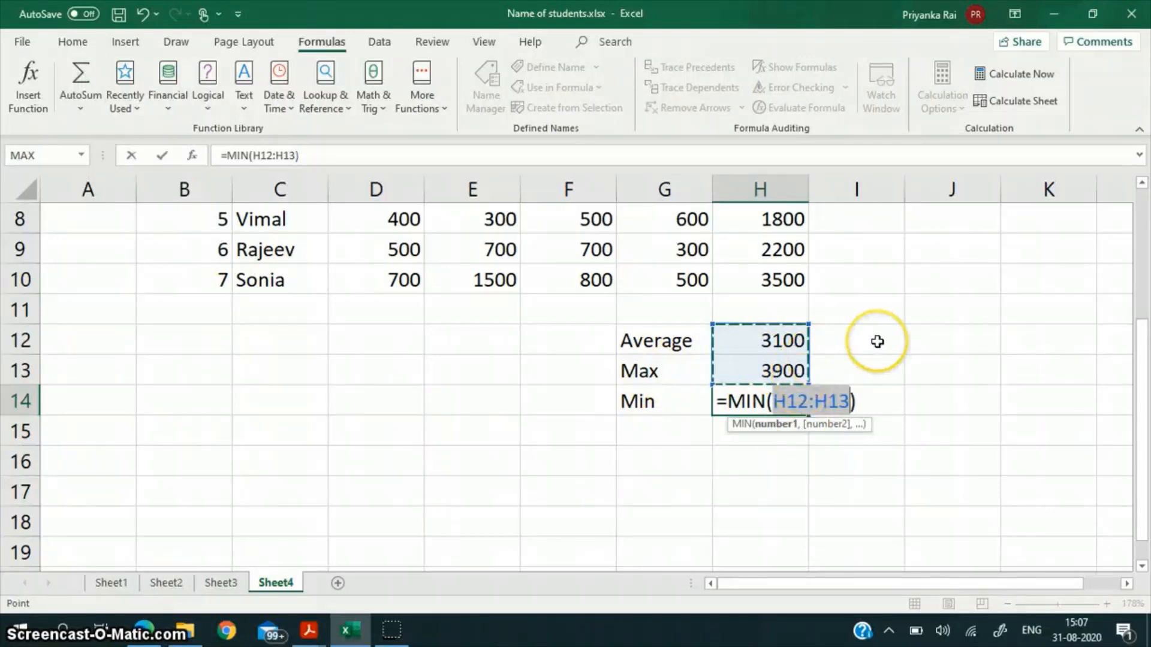
scroll(877, 342, "up", 2)
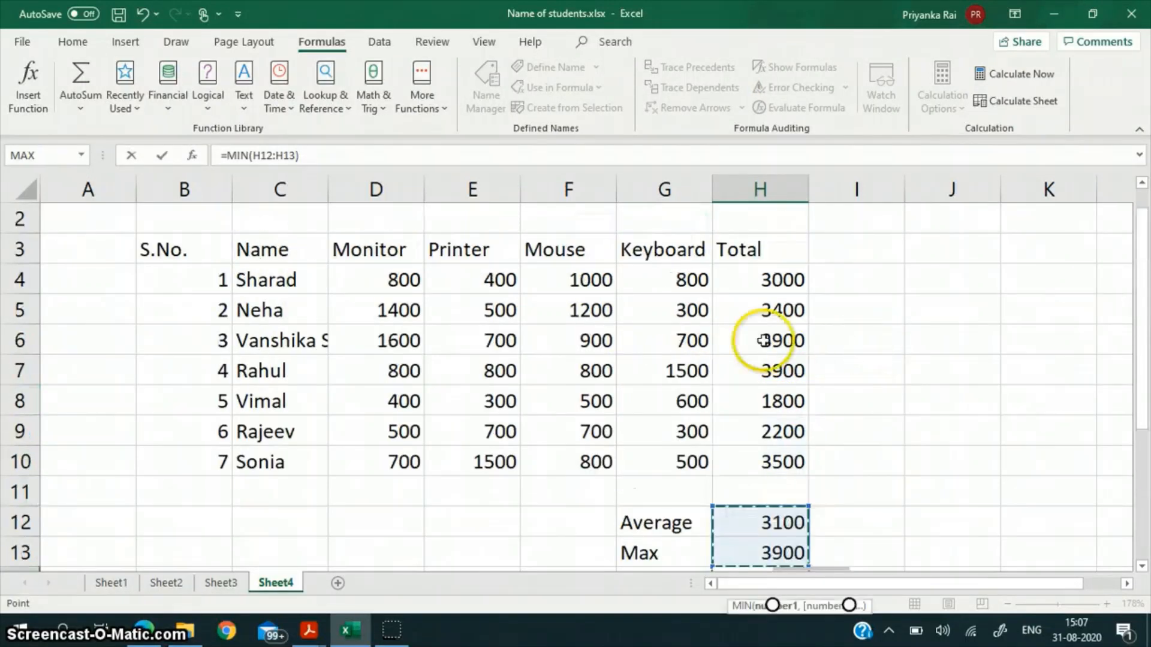
scroll(804, 444, "down", 3)
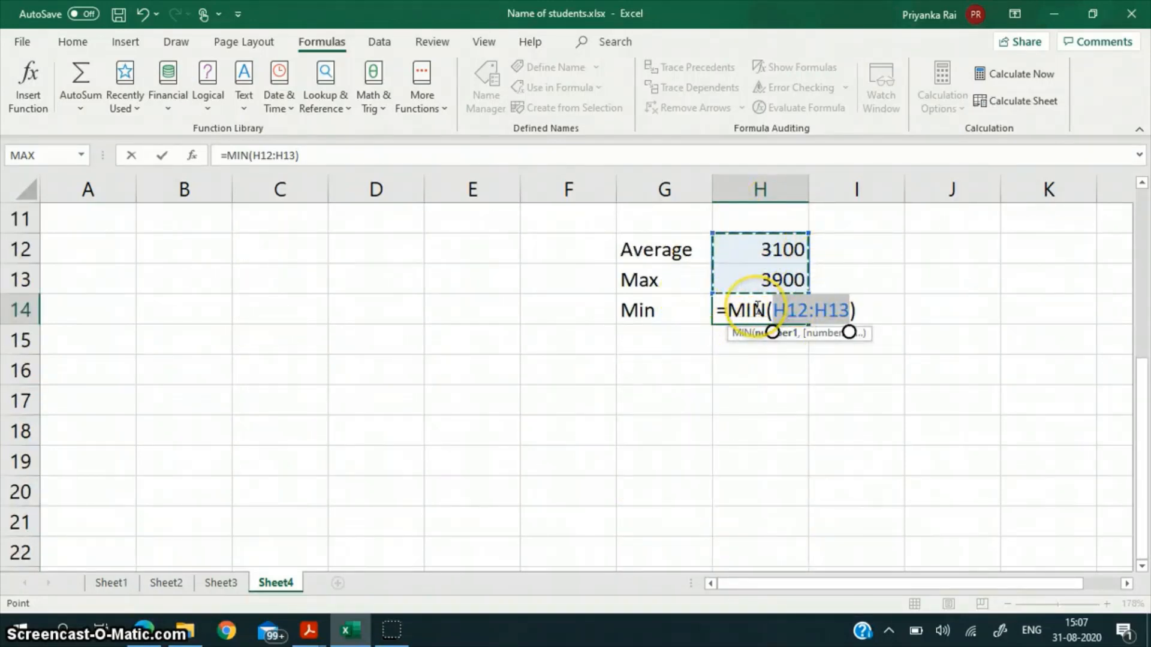
scroll(756, 308, "up", 3)
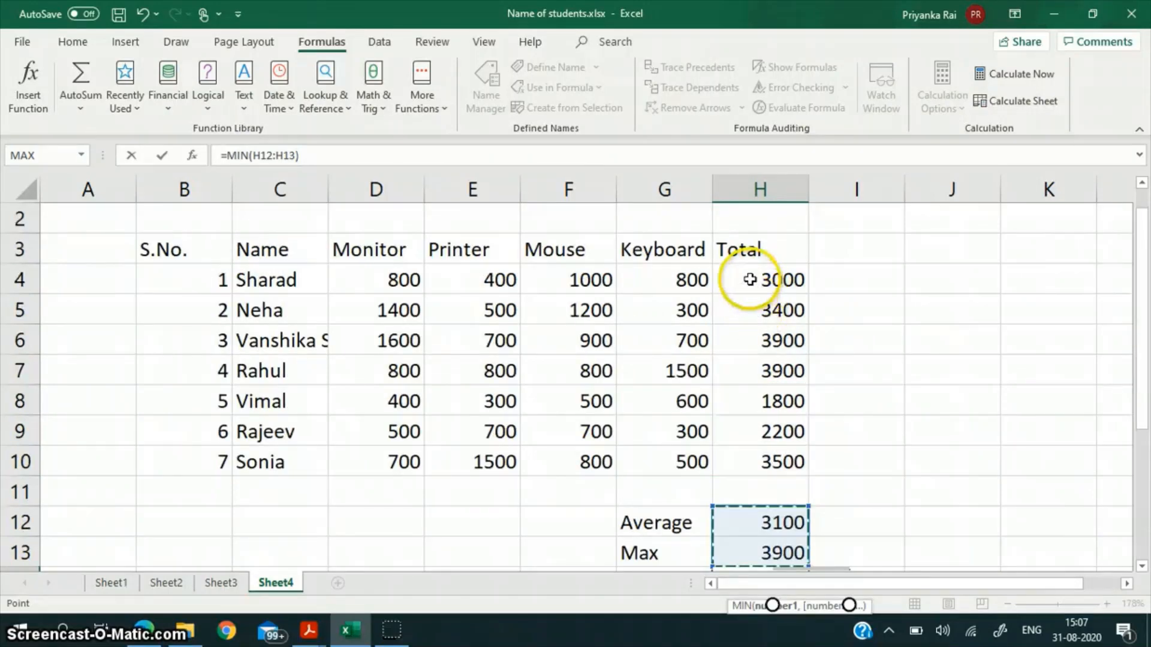
left_click_drag(750, 280, 766, 456)
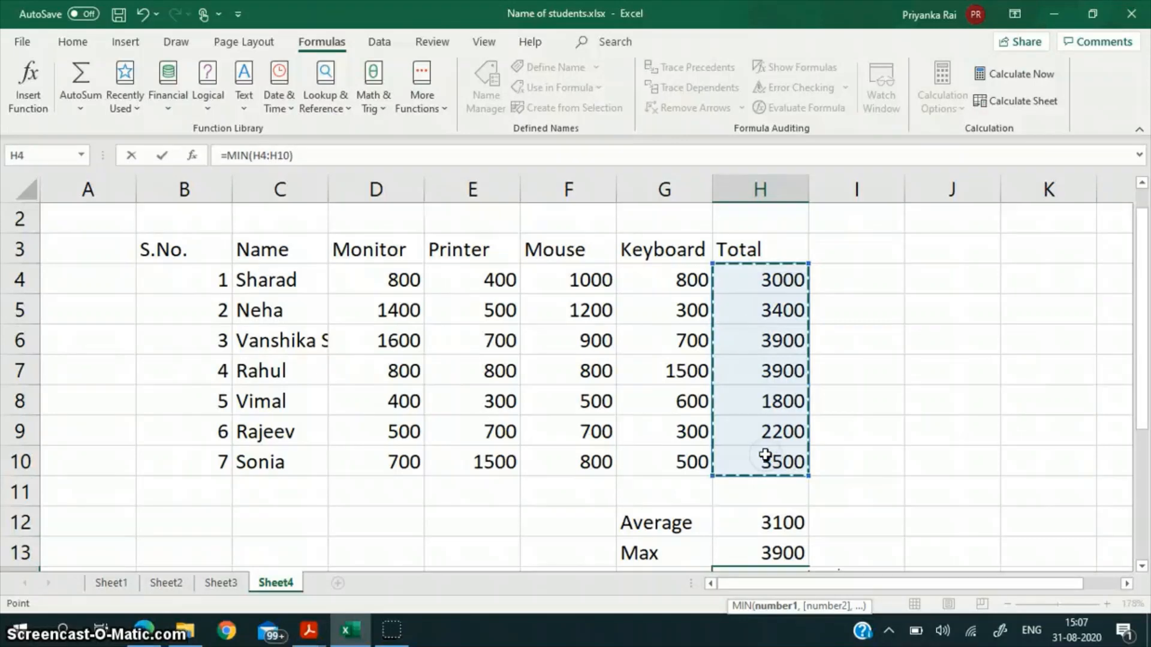
scroll(765, 456, "down", 2)
left_click(741, 430)
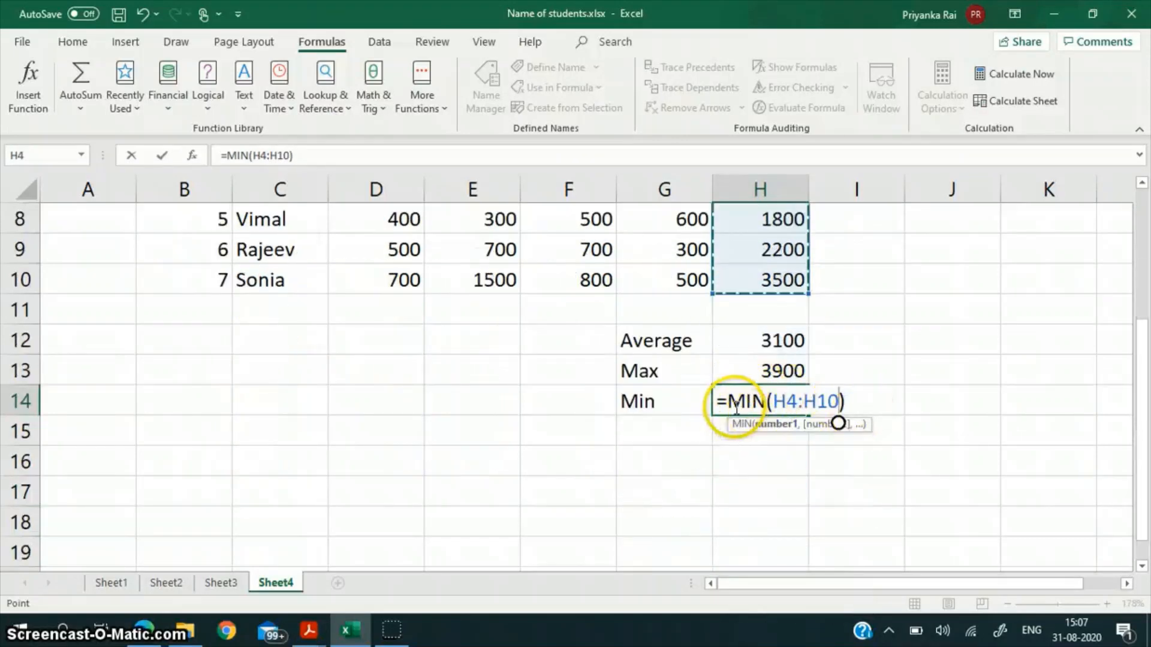
key("Return")
scroll(806, 413, "up", 3)
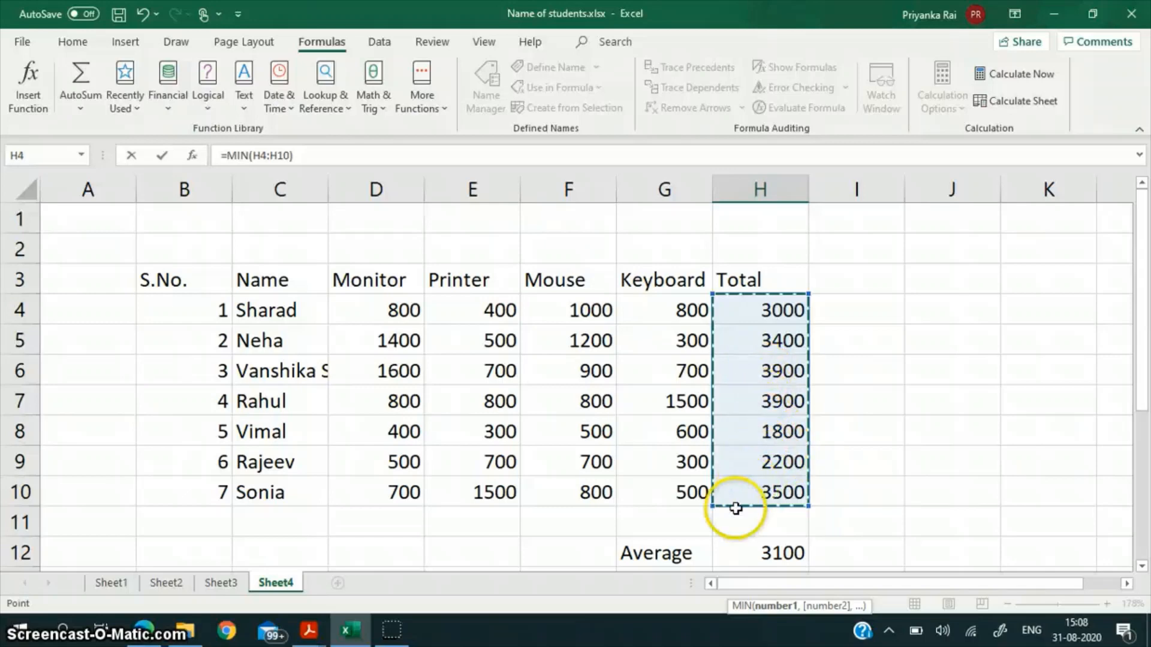
scroll(735, 508, "down", 2)
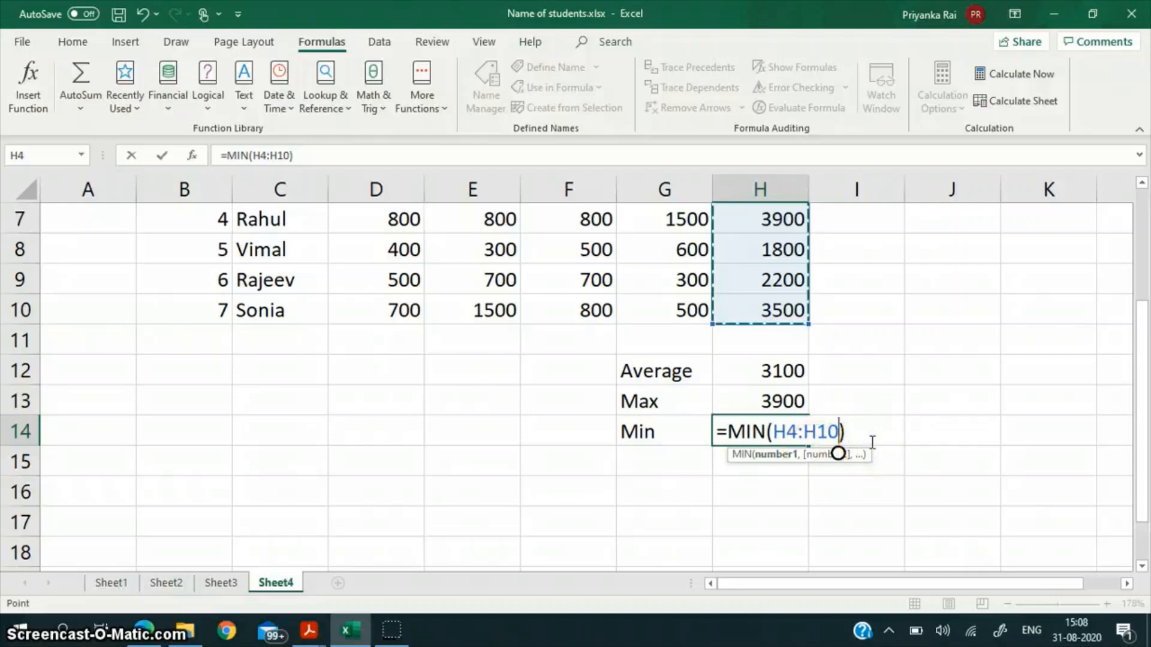
key("Return")
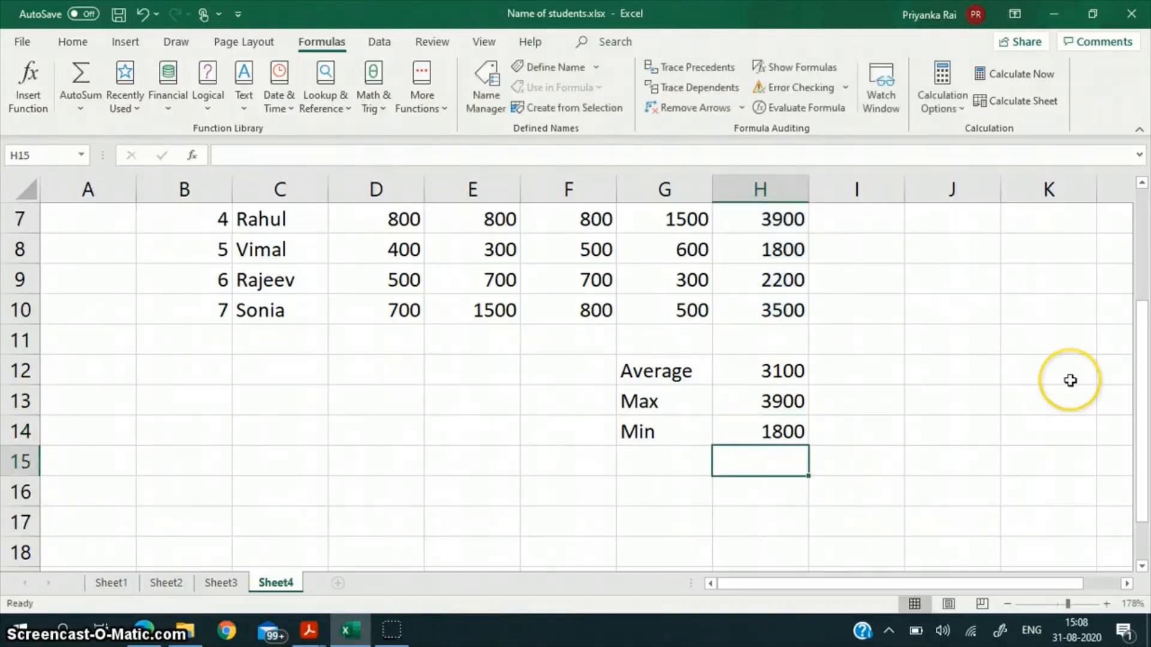
Step: Review the formulas behind the Min, Max and Average cells H14, H13 and H12, and the row total in H4
left_click(802, 433)
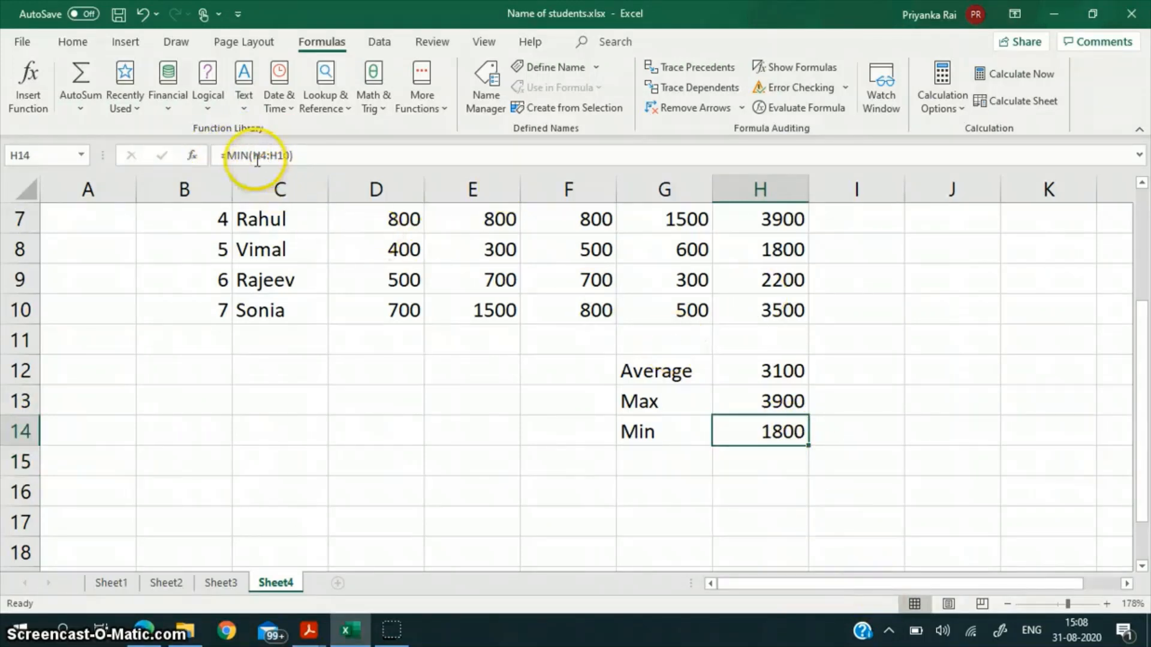
left_click(771, 402)
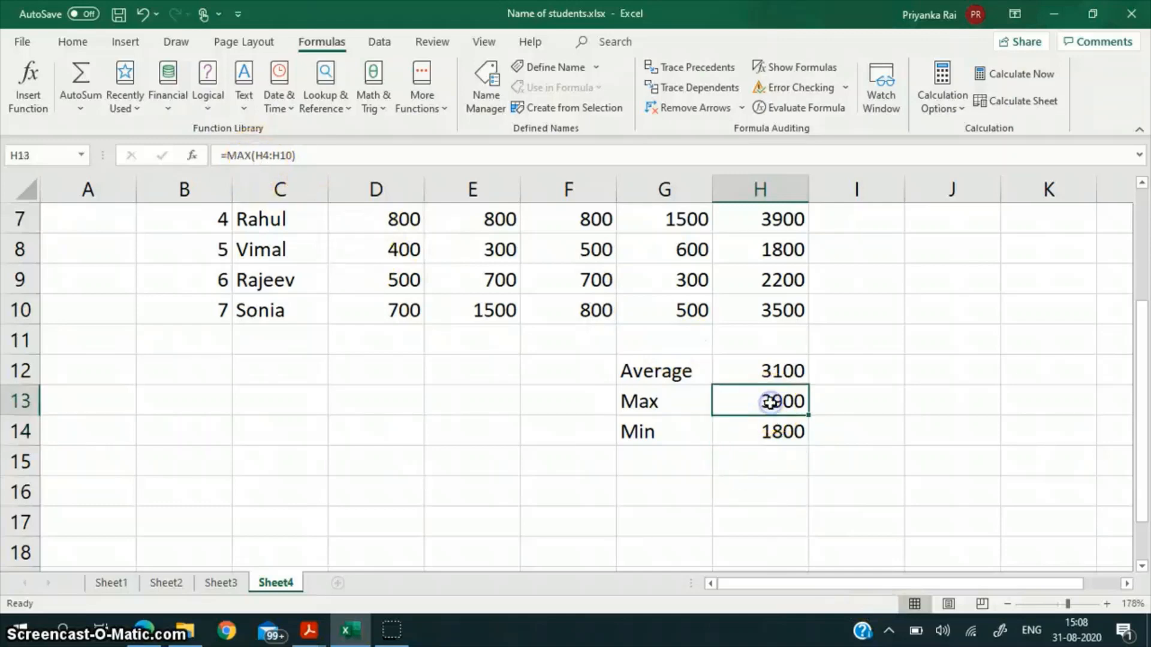
left_click(738, 372)
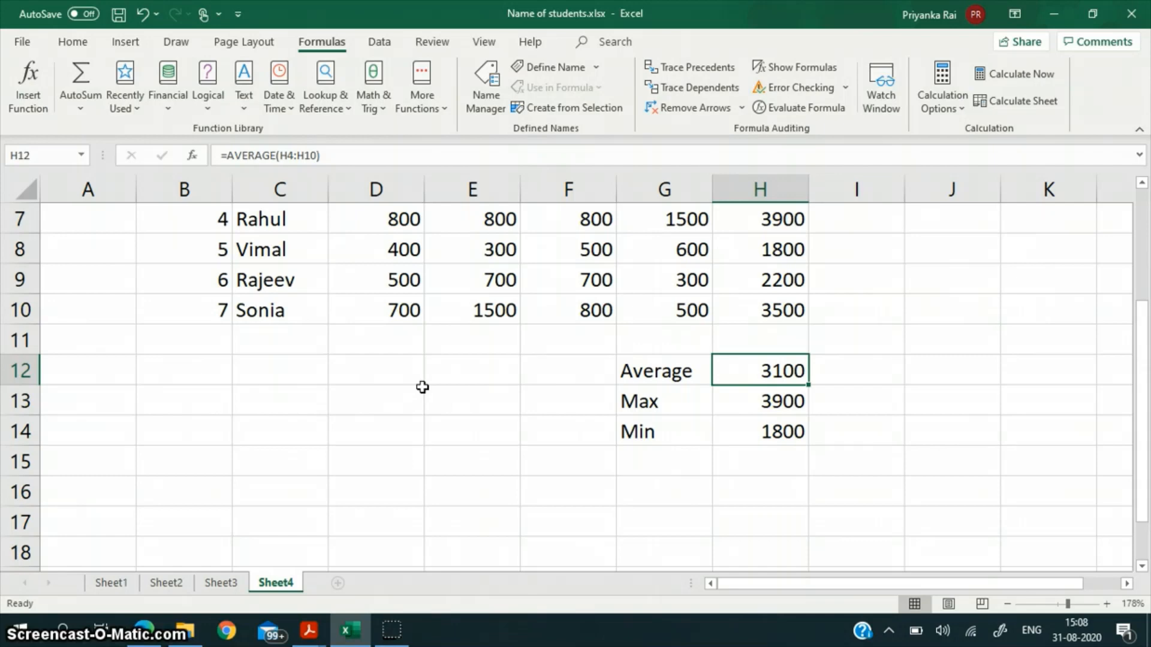
scroll(629, 377, "up", 2)
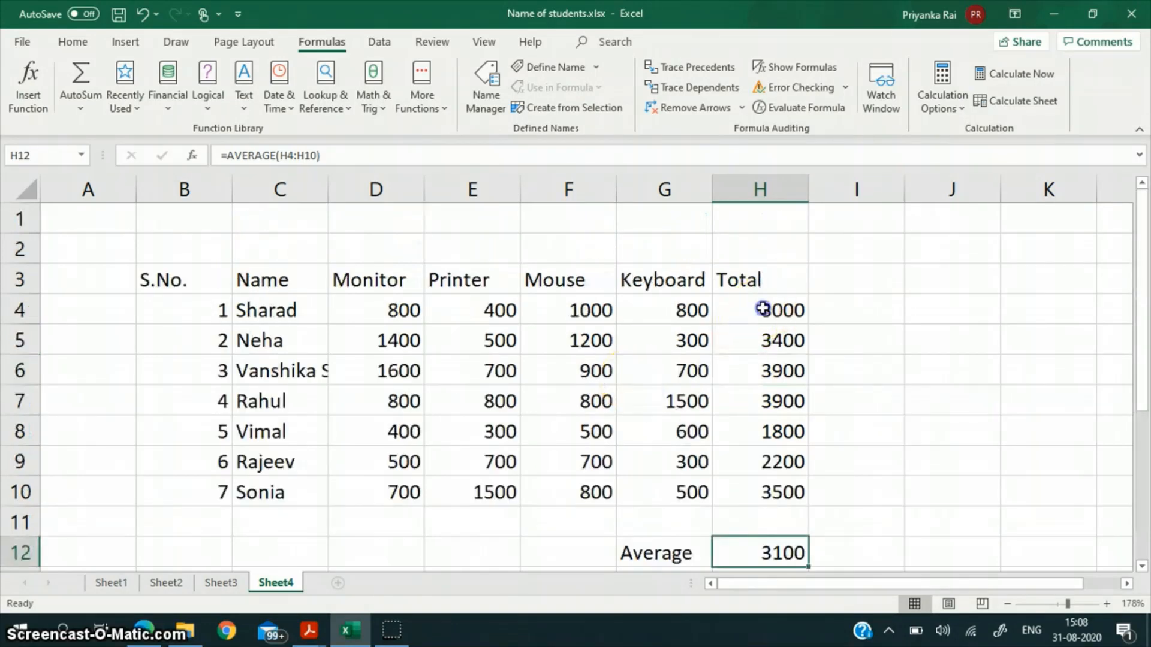
left_click(762, 308)
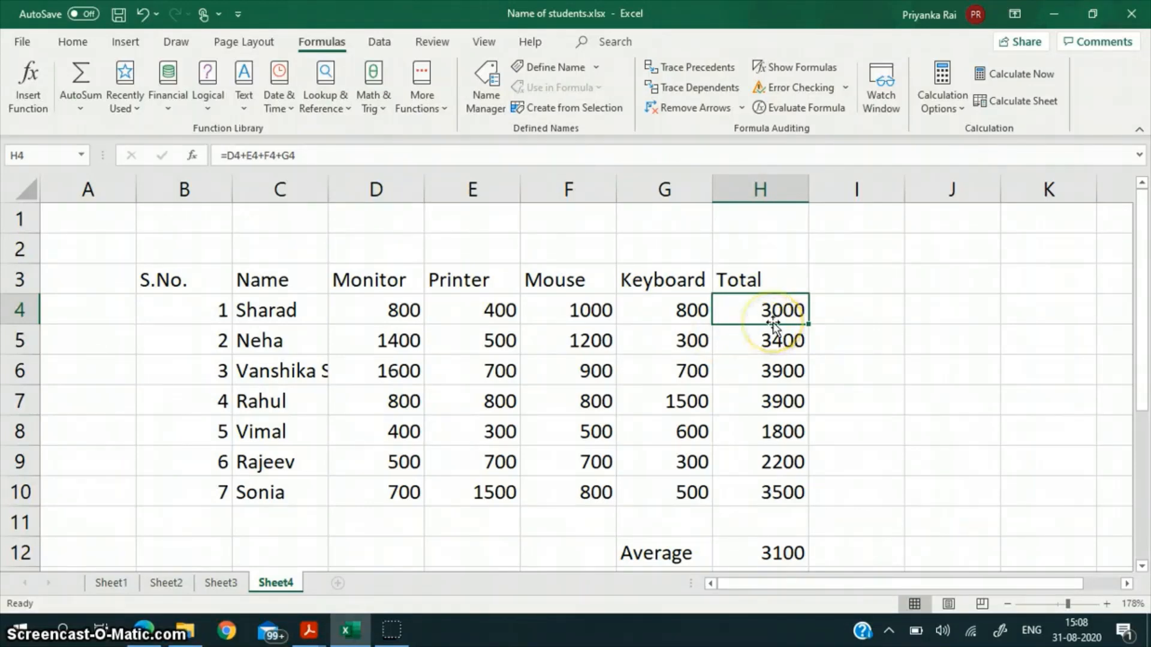
scroll(773, 327, "down", 1)
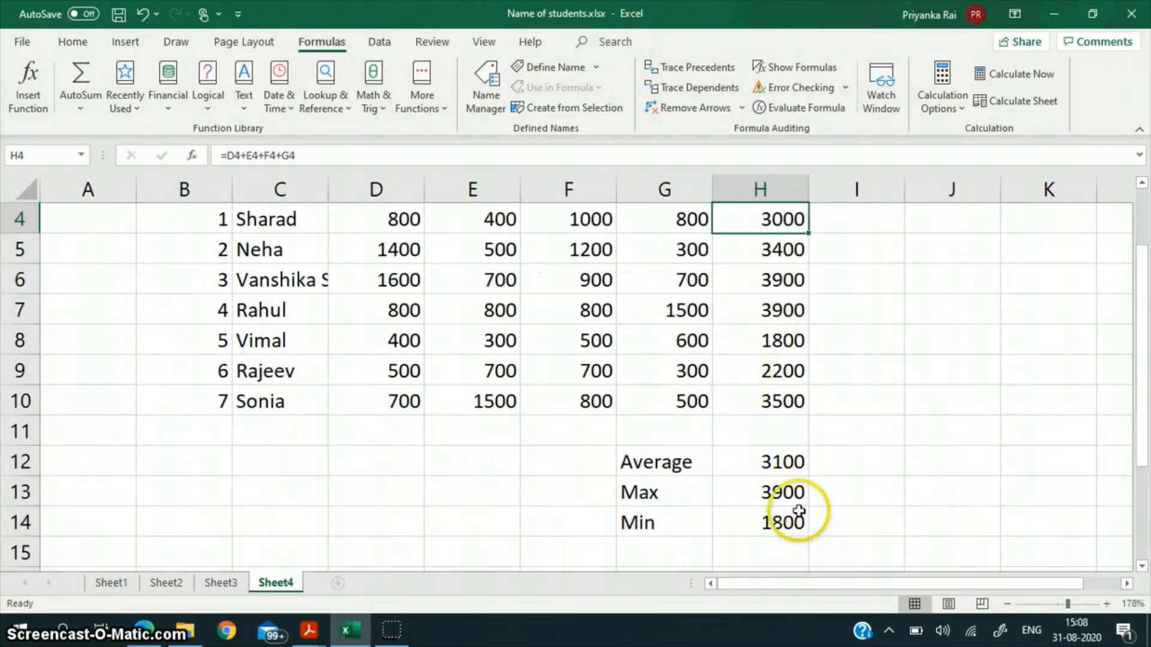
Step: Examine the AVERAGE formula in H12 and the Total cells it refers to
left_click(768, 474)
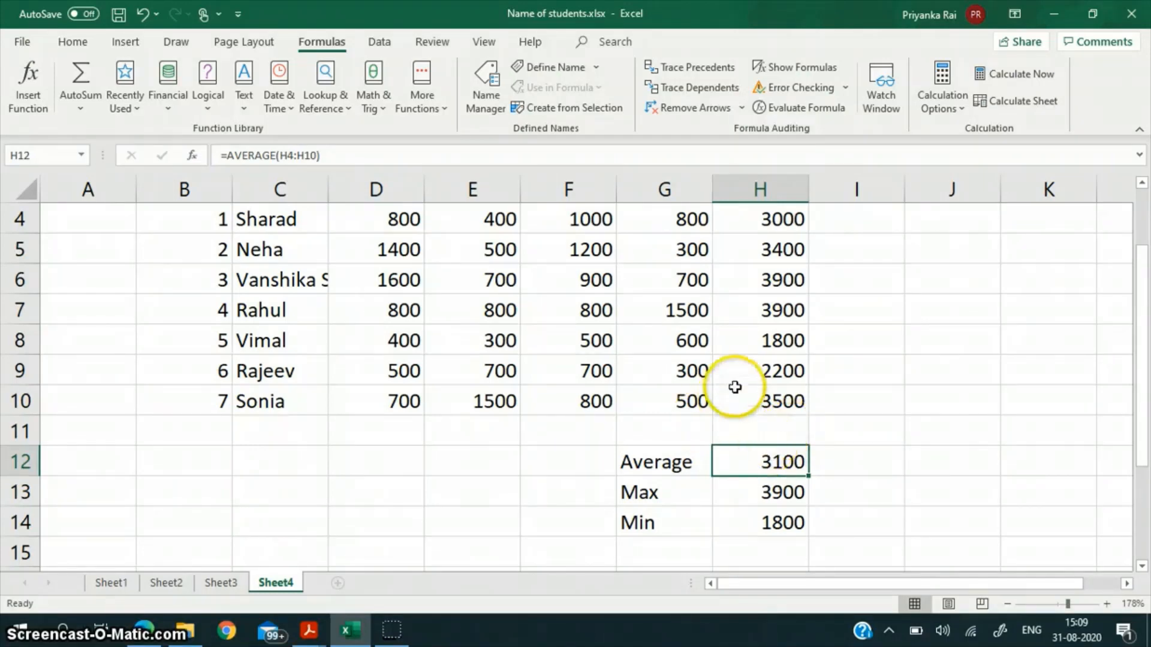
scroll(736, 384, "up", 1)
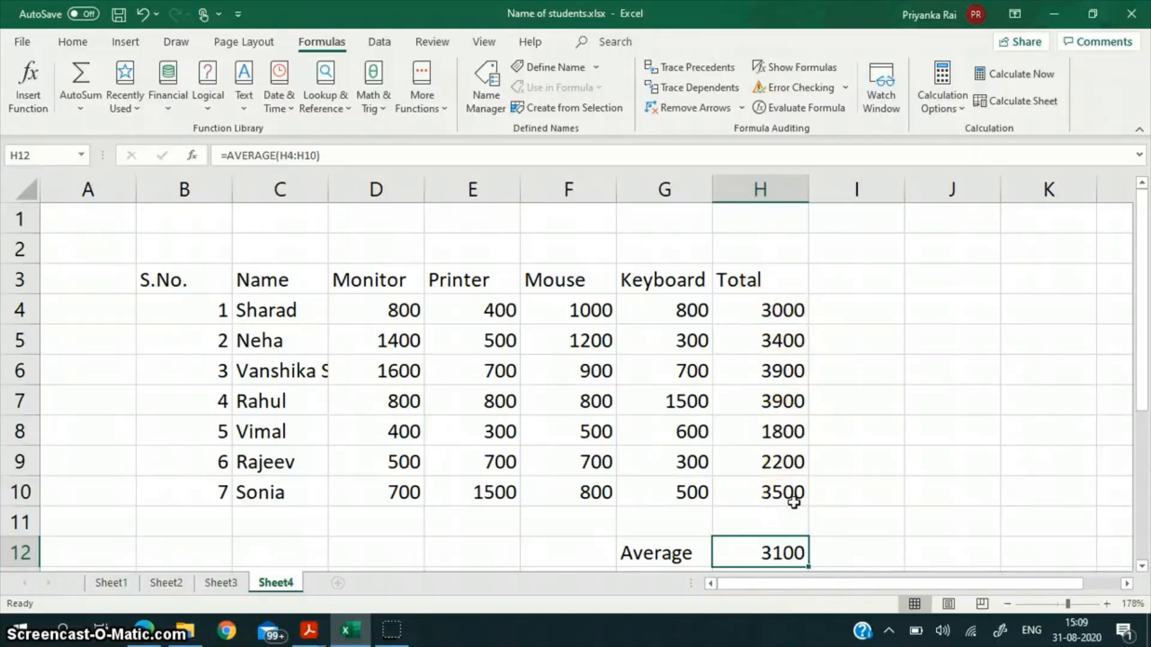
left_click(251, 155)
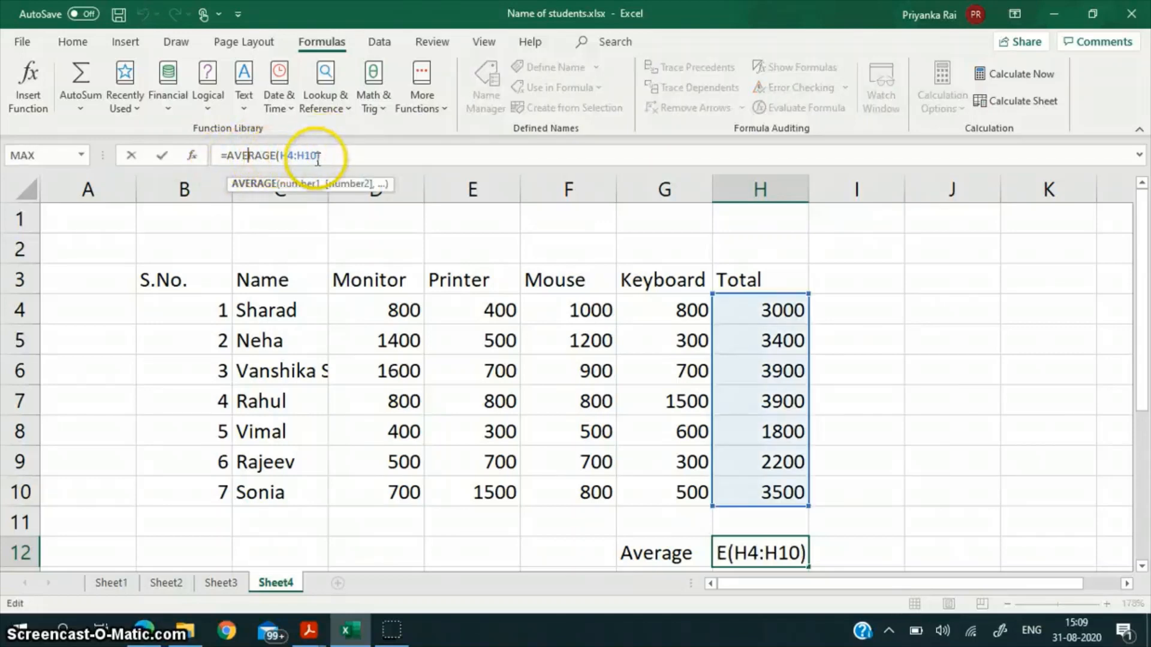
scroll(709, 420, "down", 1)
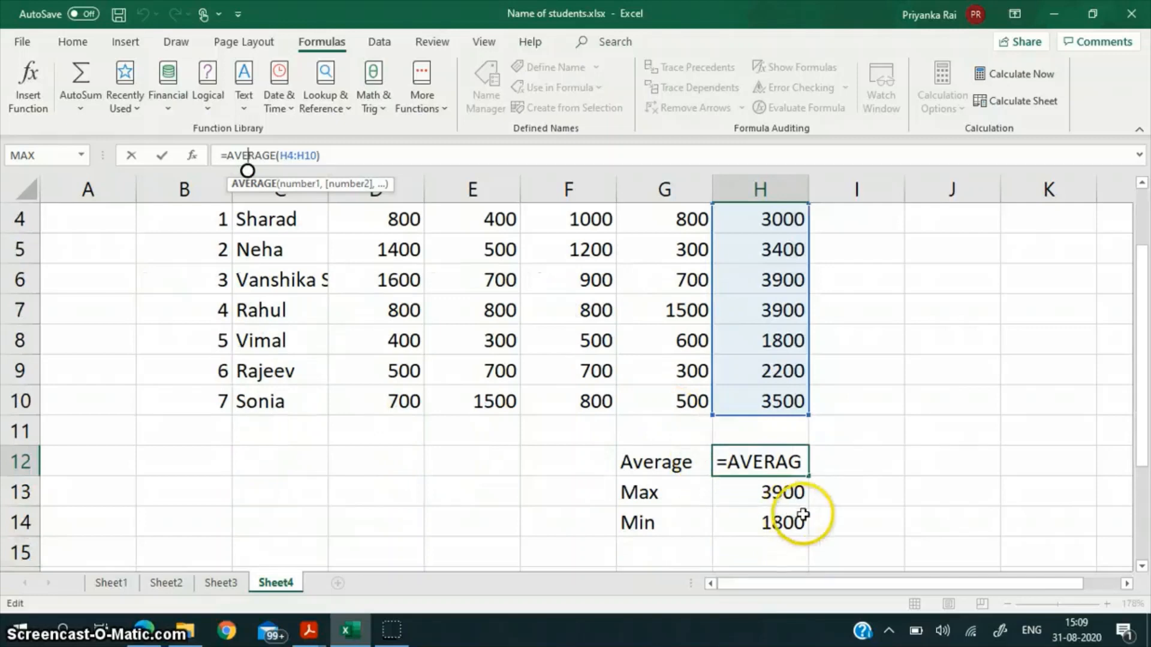
Step: Review the function arguments of the MAX formula in H13
left_click(773, 497)
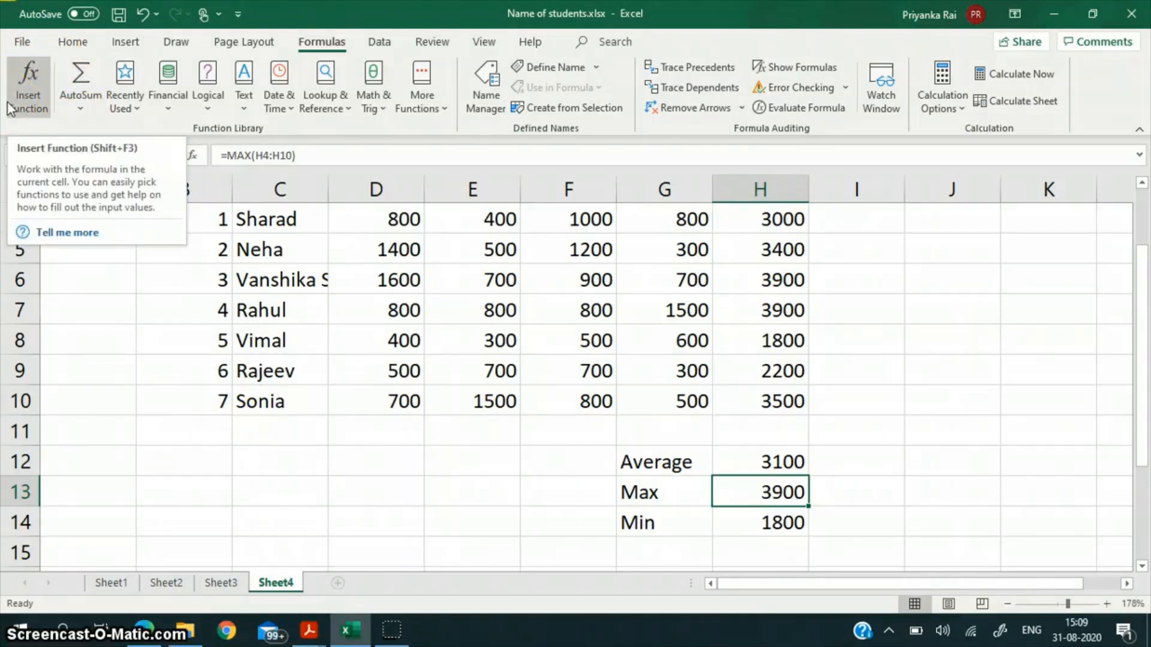
left_click(30, 91)
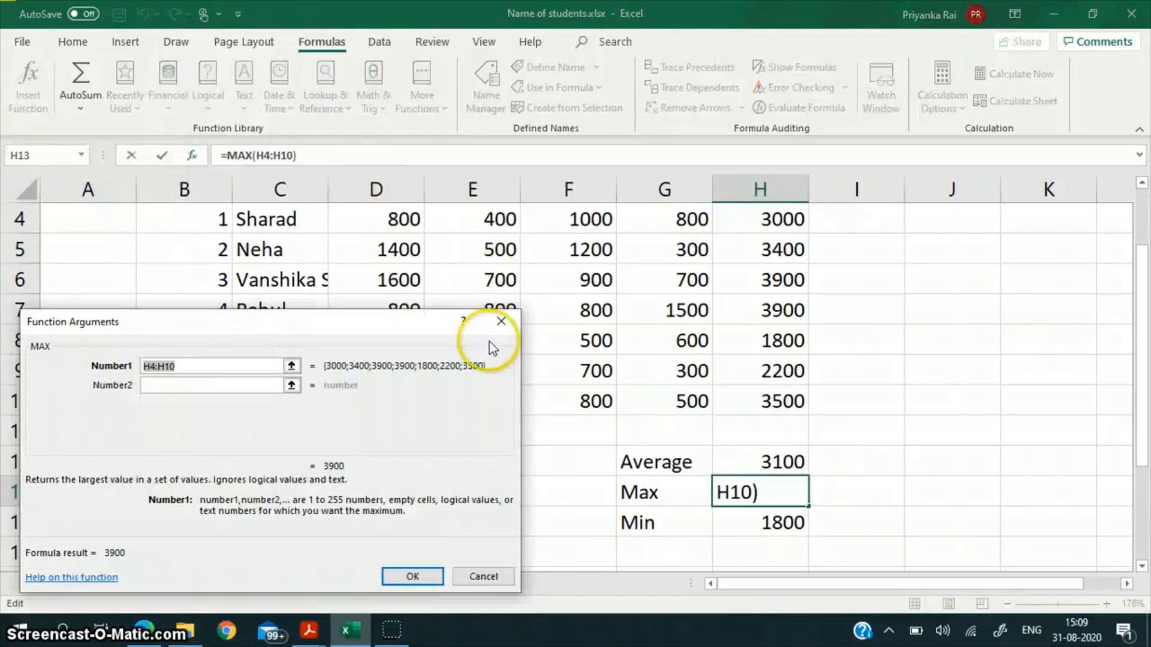
left_click(422, 579)
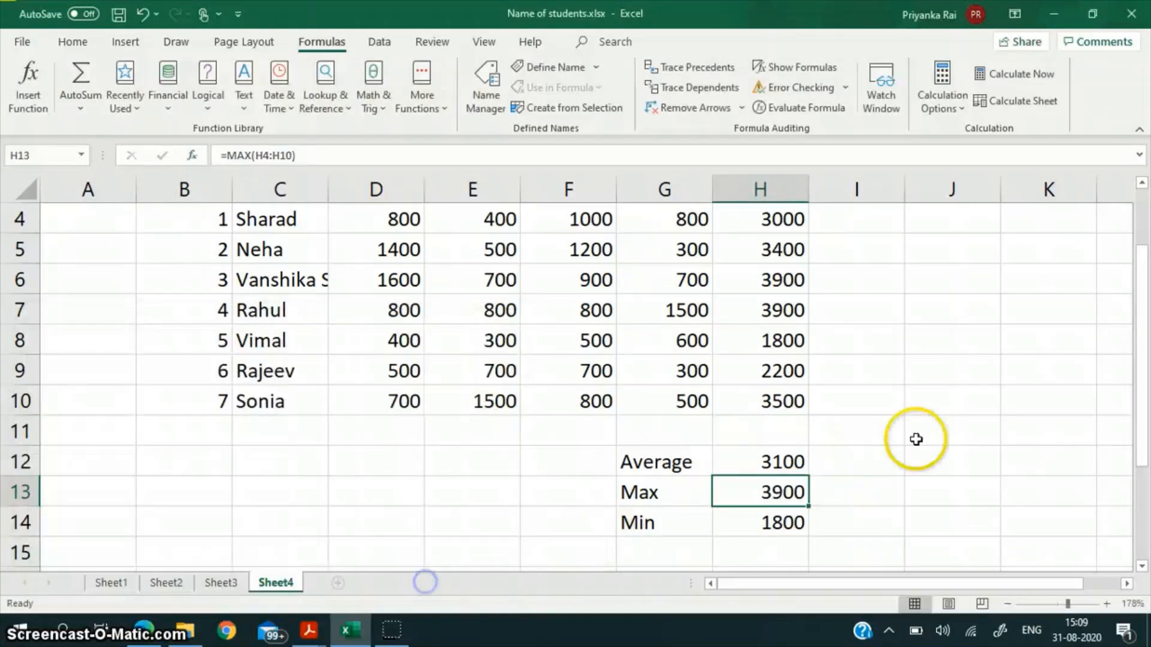
Step: Look through the Insert Function categories for the empty cell I12 and the functions AutoSum offers, without inserting any
left_click(879, 462)
left_click(28, 96)
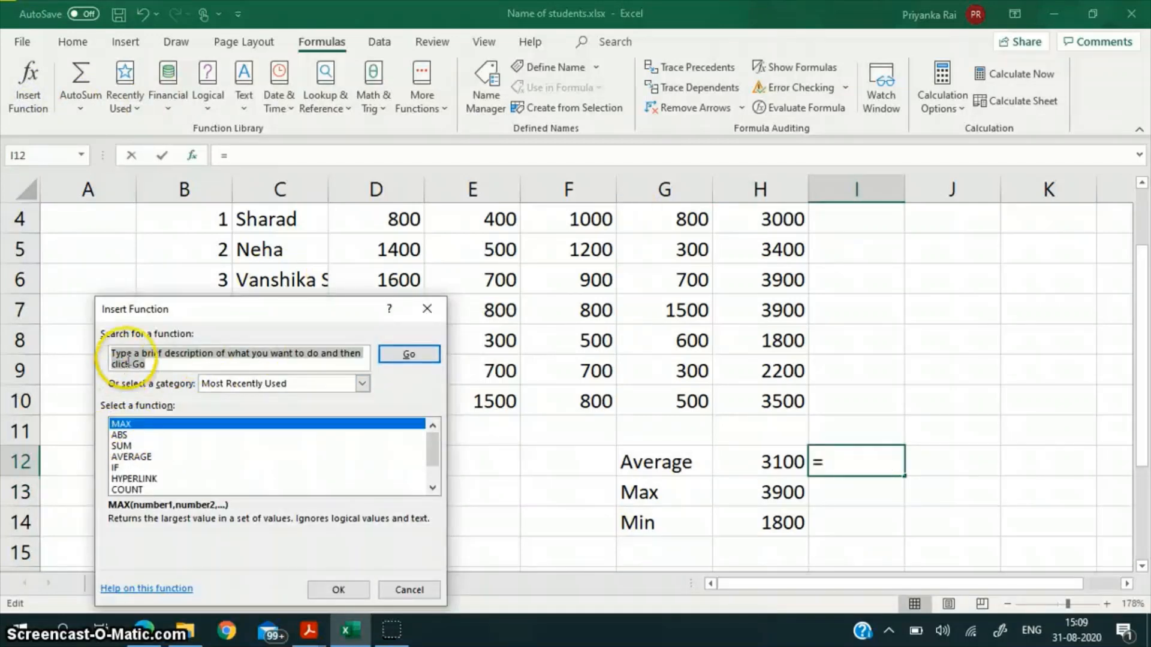
left_click(362, 386)
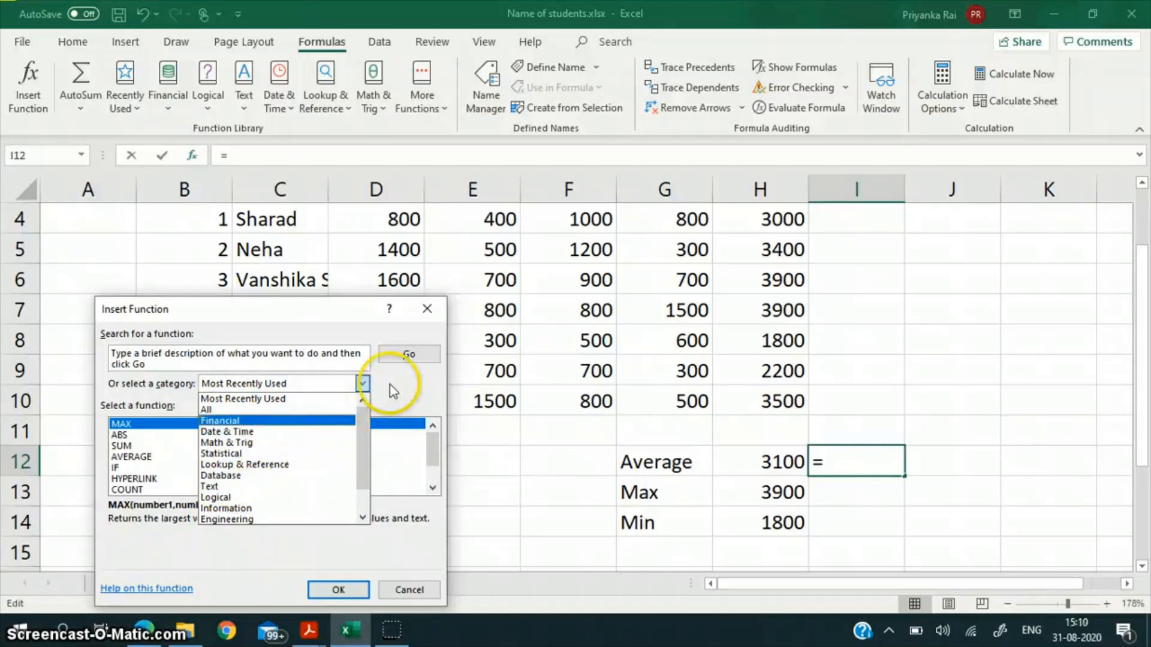
left_click(403, 591)
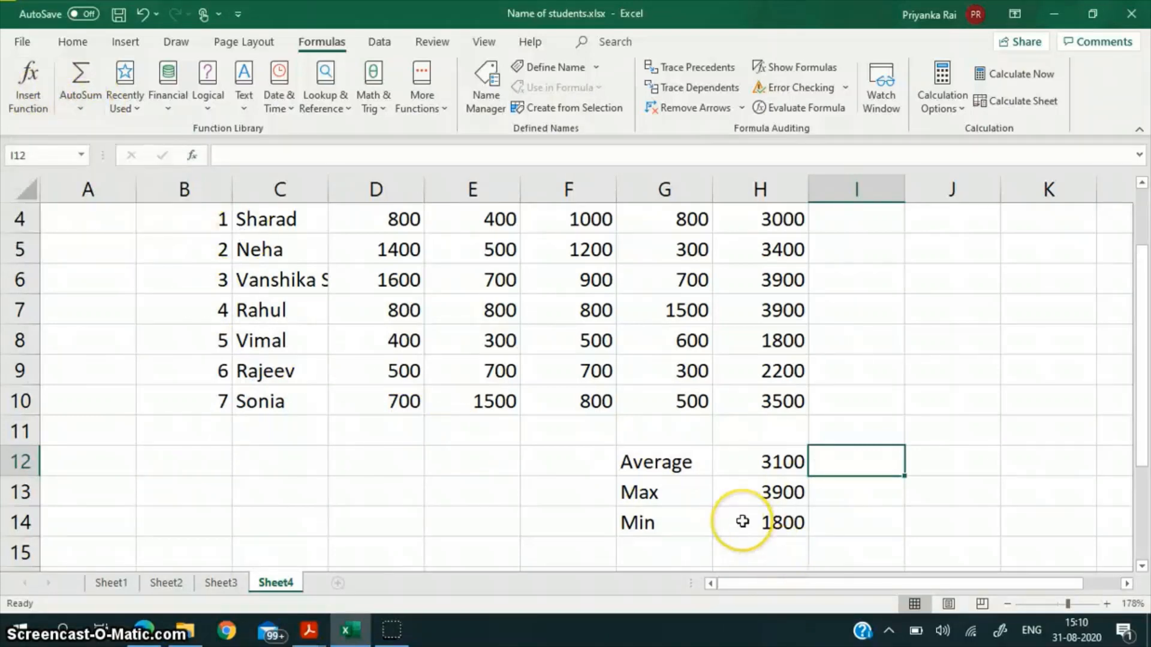
left_click(82, 109)
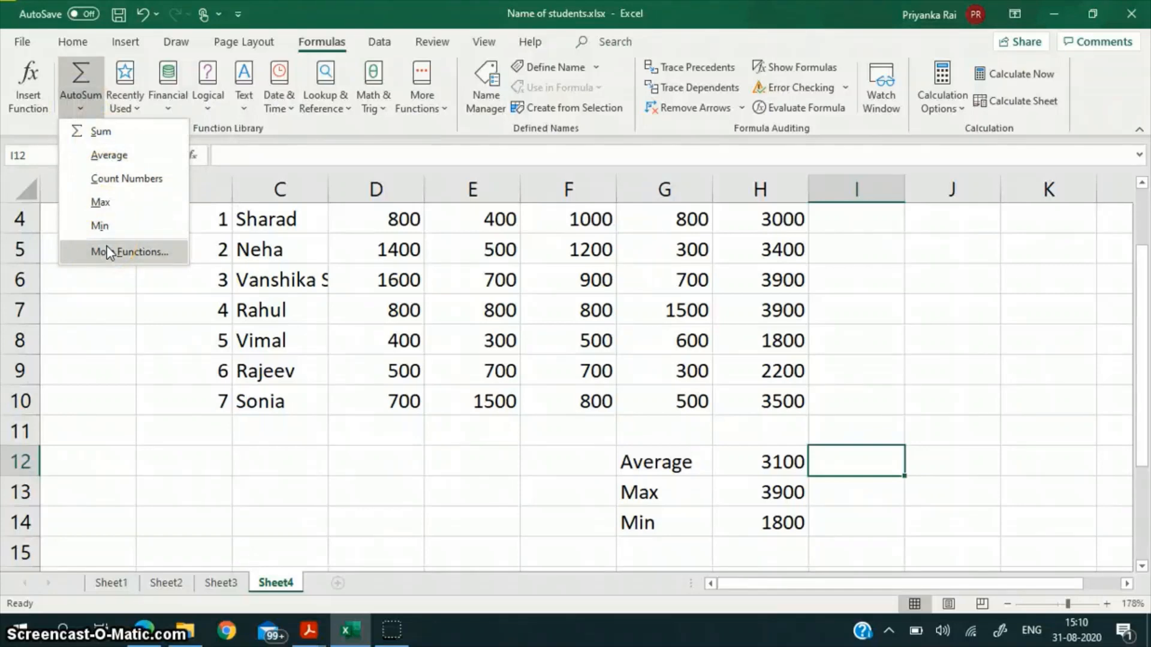
left_click(393, 437)
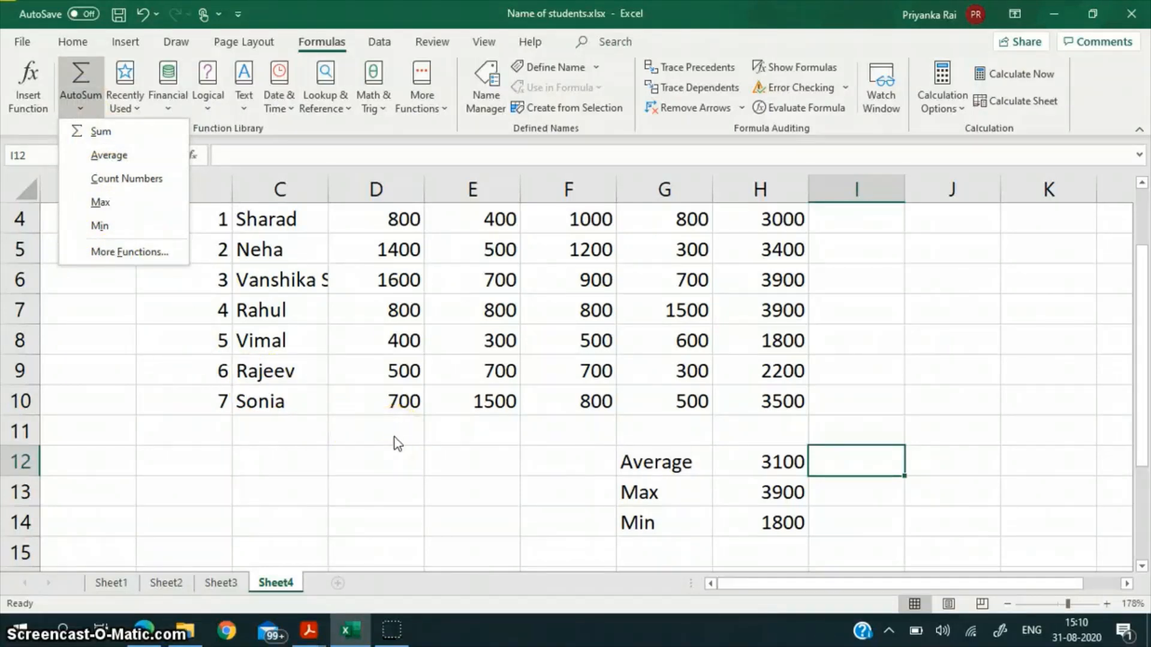